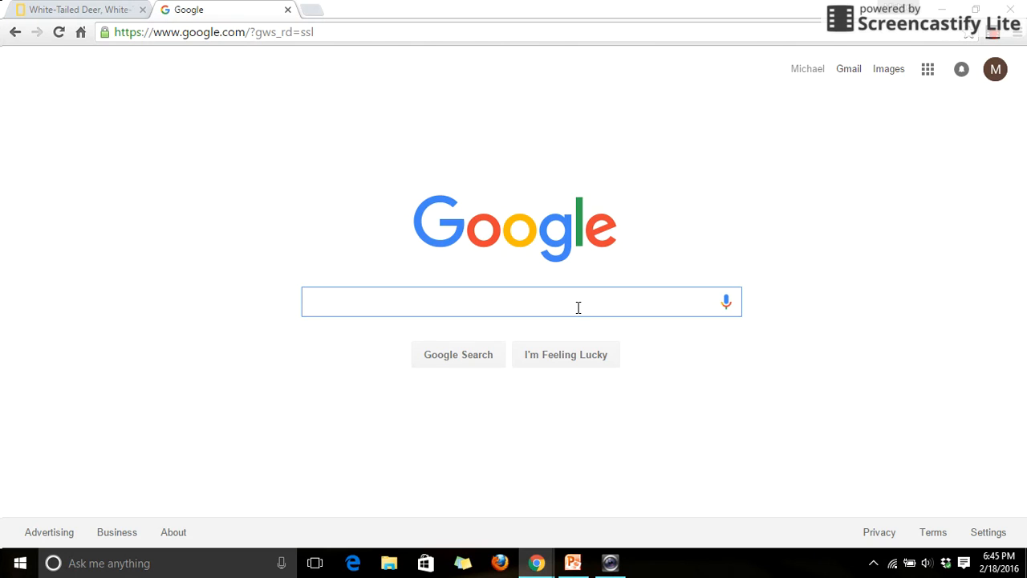
Step: Search Google for "mindmeister" and open the MindMeister mind mapping website
{"action": "type", "text": "mindmeister"}
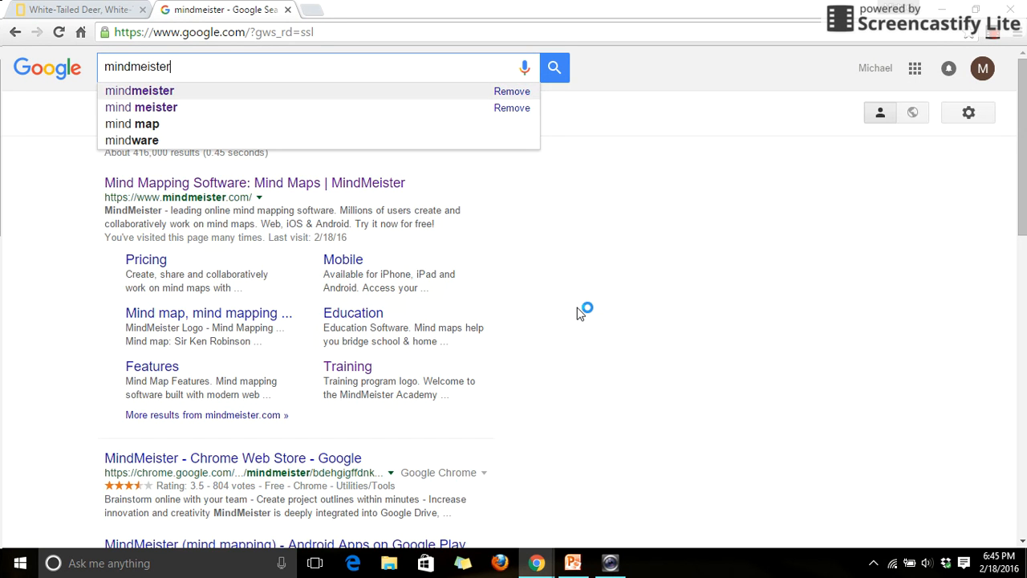
{"action": "key", "text": "Return"}
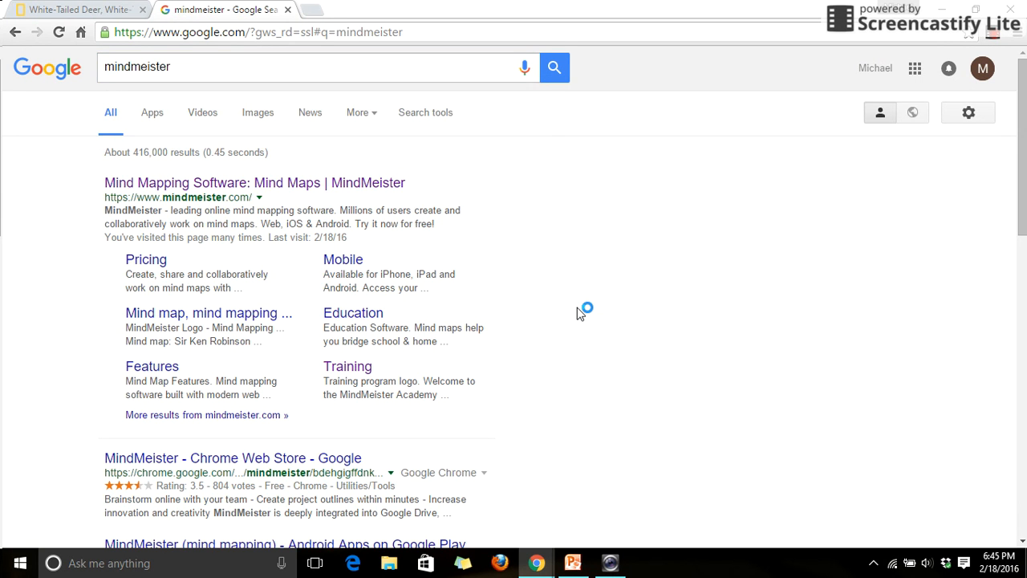
{"action": "left_click", "coordinate": [297, 187]}
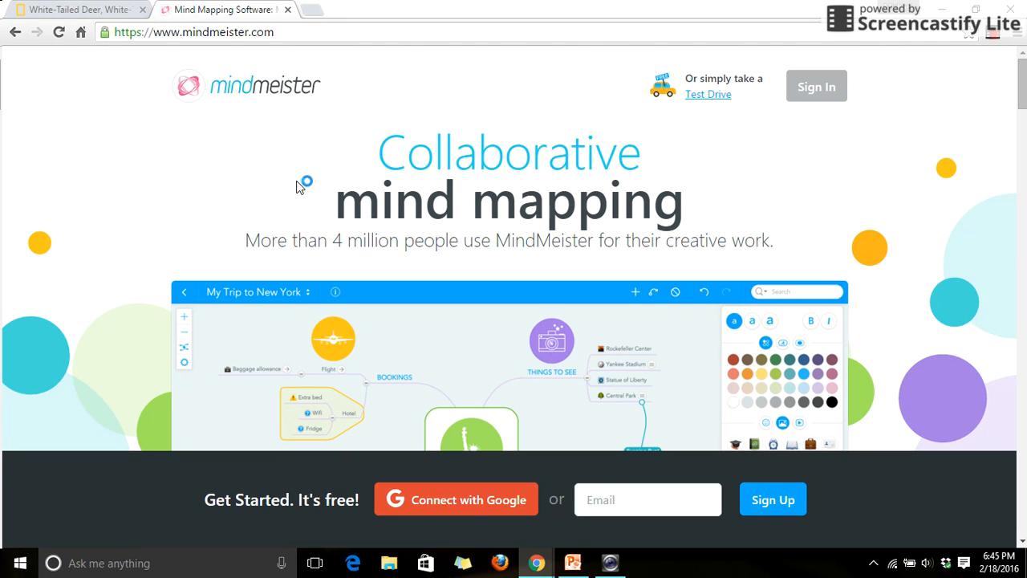
Step: Sign in to MindMeister with the Google account and create a new mind map from the Blank template
{"action": "left_click", "coordinate": [444, 499]}
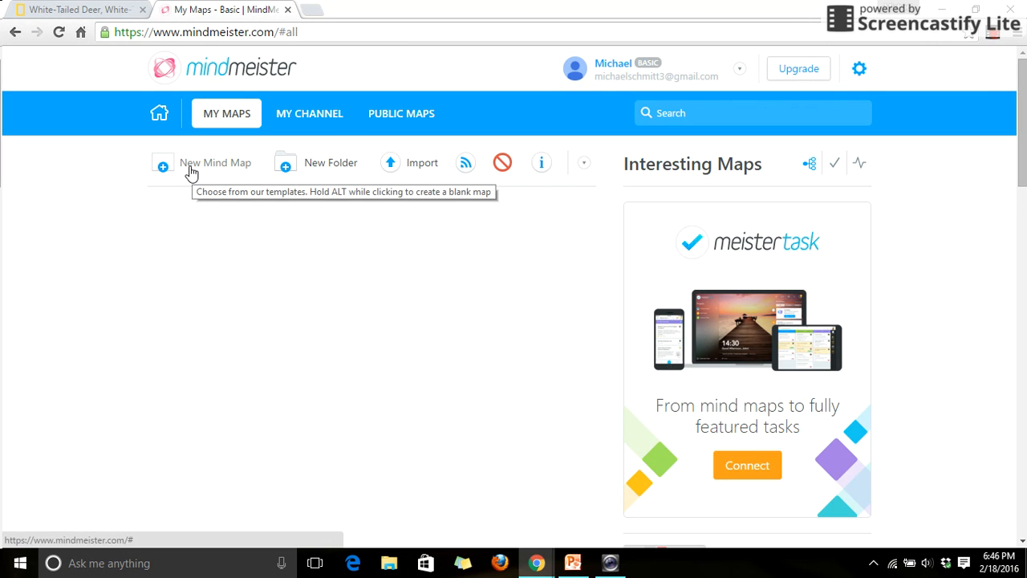
{"action": "left_click", "coordinate": [165, 173]}
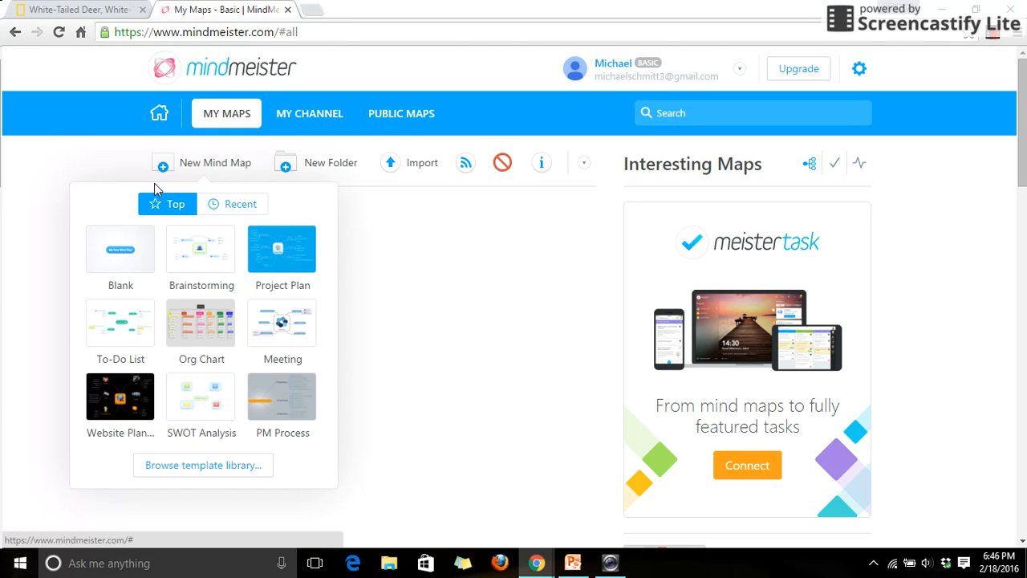
{"action": "left_click", "coordinate": [120, 257]}
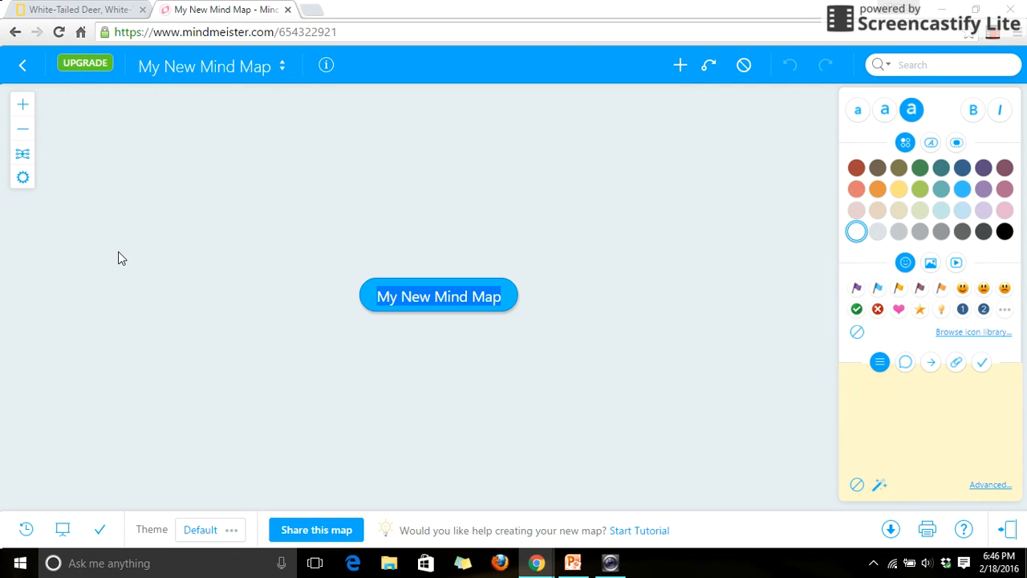
Step: Name the central topic "(Animal) White-Tailed Deer"
{"action": "type", "text": "(An"}
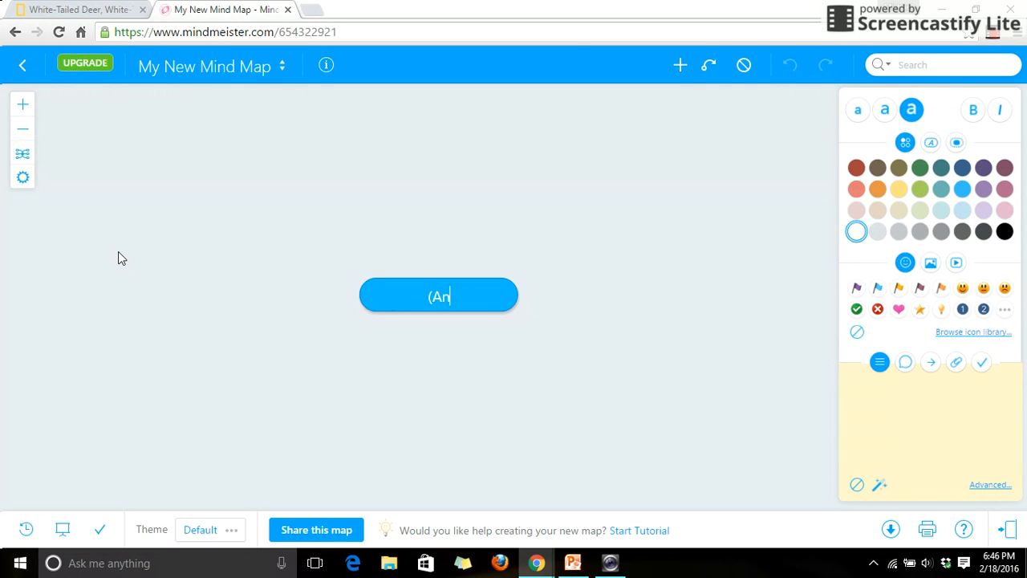
{"action": "type", "text": "imal) Whit"}
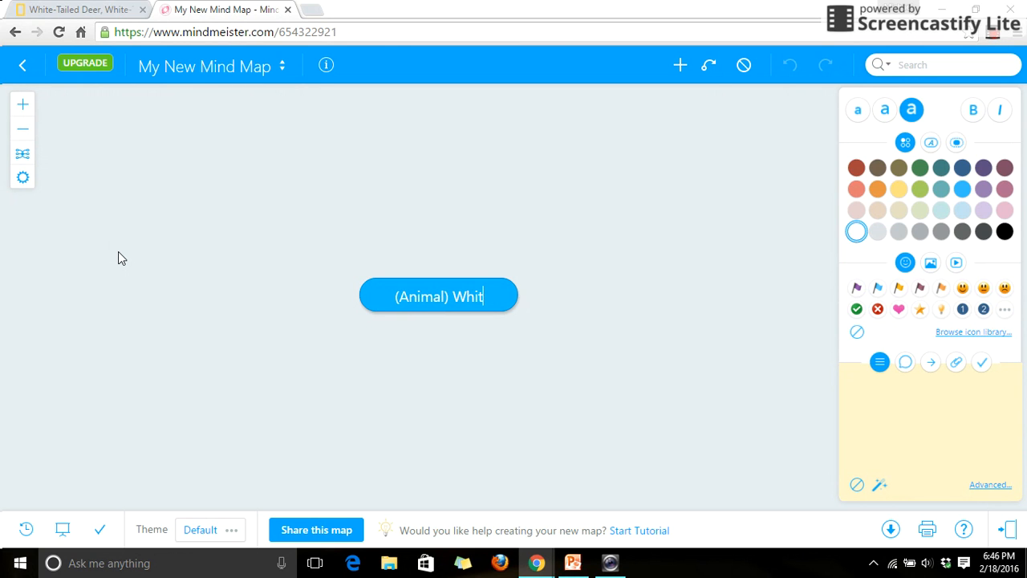
{"action": "type", "text": "e-Tail"}
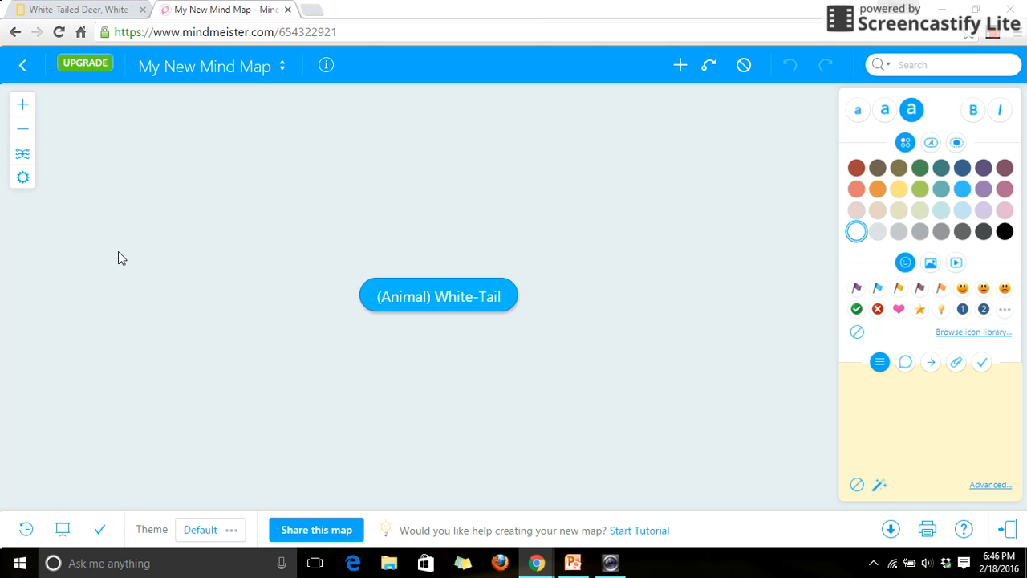
{"action": "type", "text": "ed Deer"}
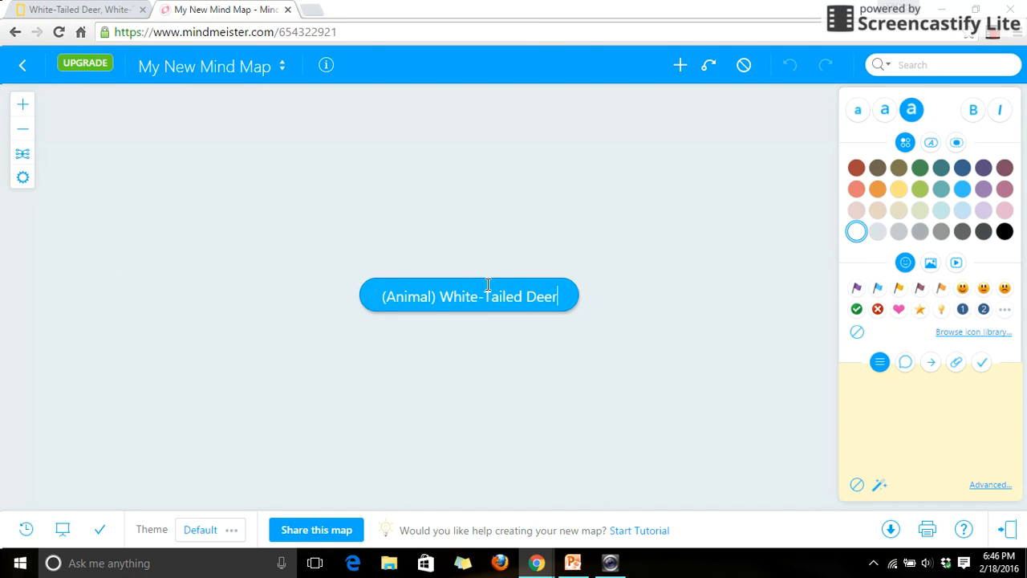
{"action": "key", "text": "Return"}
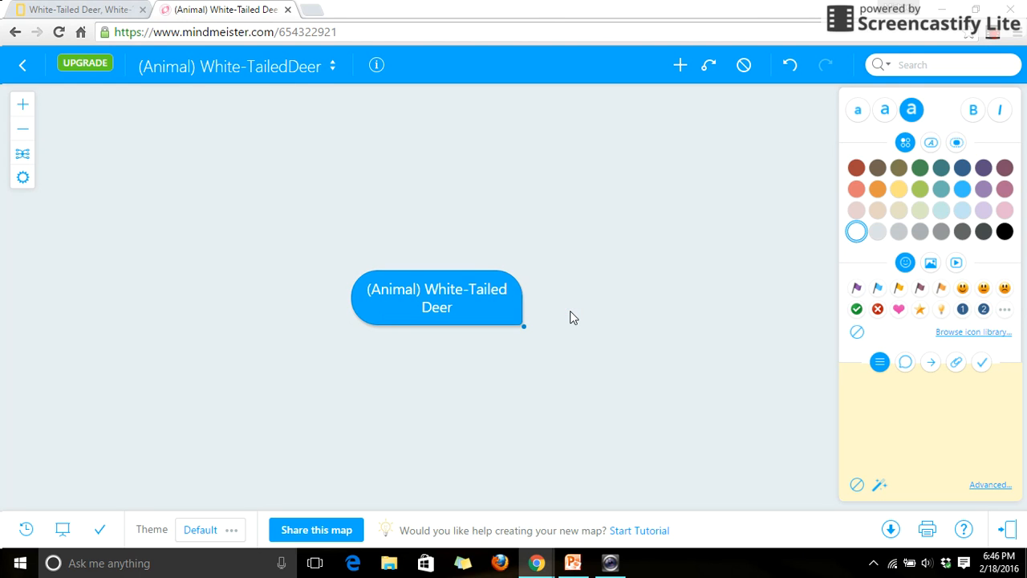
{"action": "double_click", "coordinate": [514, 313]}
{"action": "left_click", "coordinate": [515, 315]}
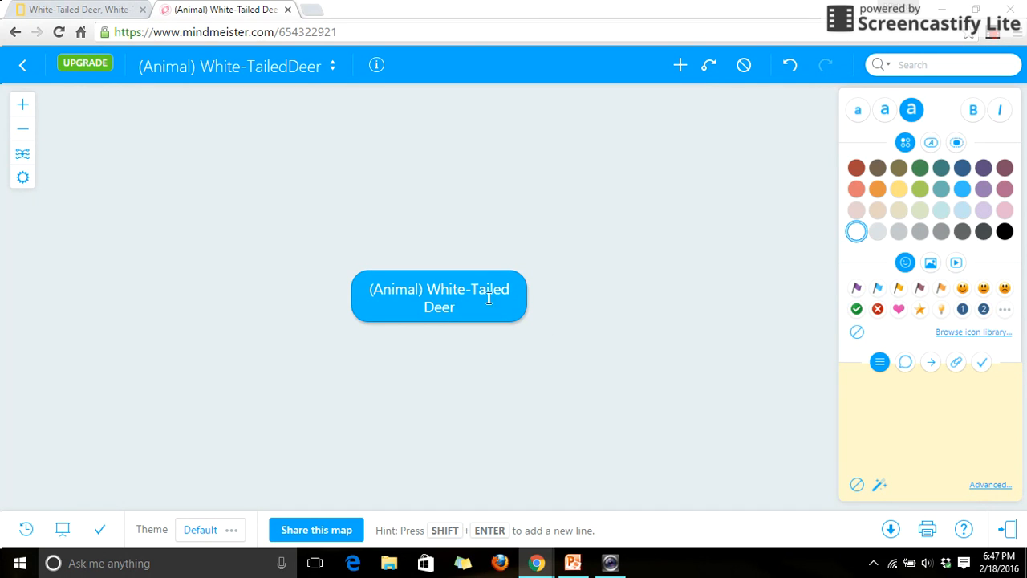
{"action": "key", "text": "Return"}
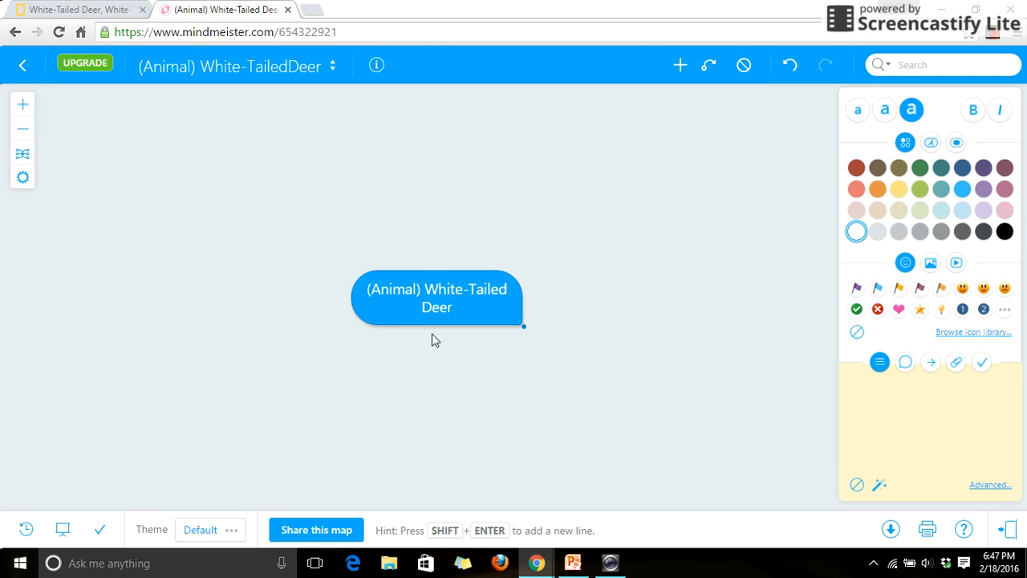
{"action": "left_click", "coordinate": [437, 291]}
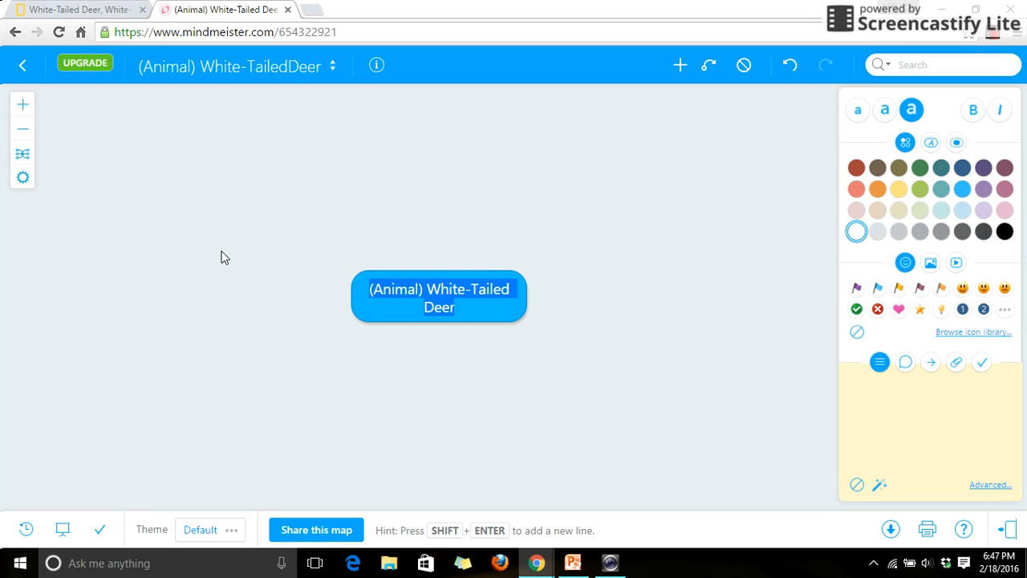
Step: Change the map layout to Org chart
{"action": "left_click", "coordinate": [23, 157]}
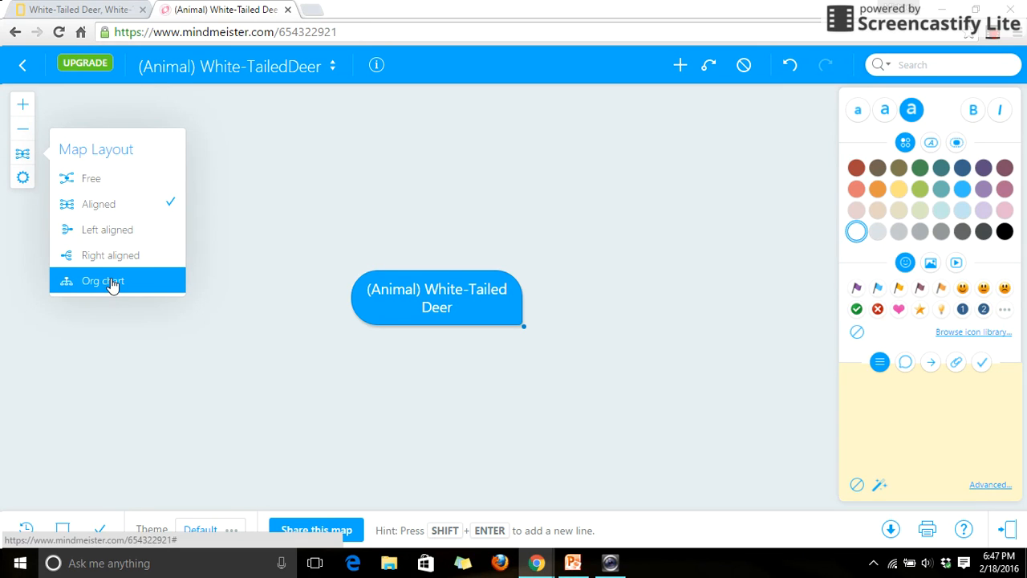
{"action": "left_click", "coordinate": [113, 282]}
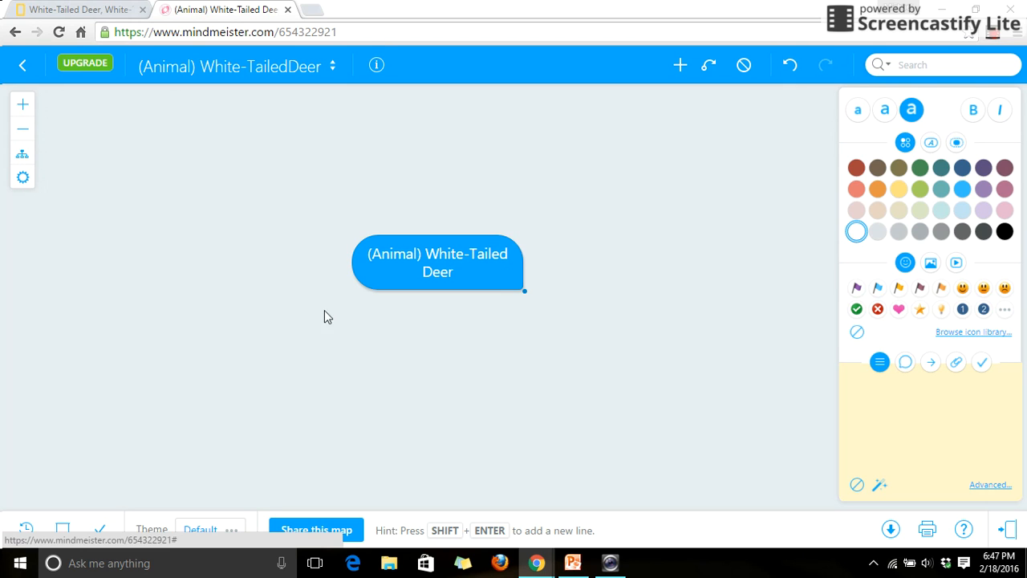
Step: Add a first child topic beneath the central deer topic and label it "Topic1"
{"action": "double_click", "coordinate": [461, 273]}
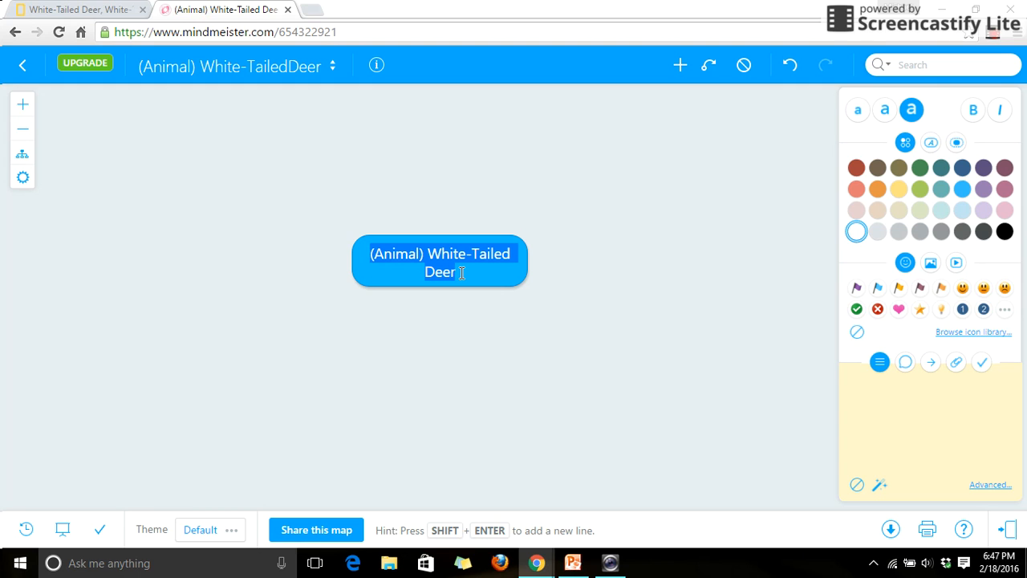
{"action": "left_click", "coordinate": [679, 67]}
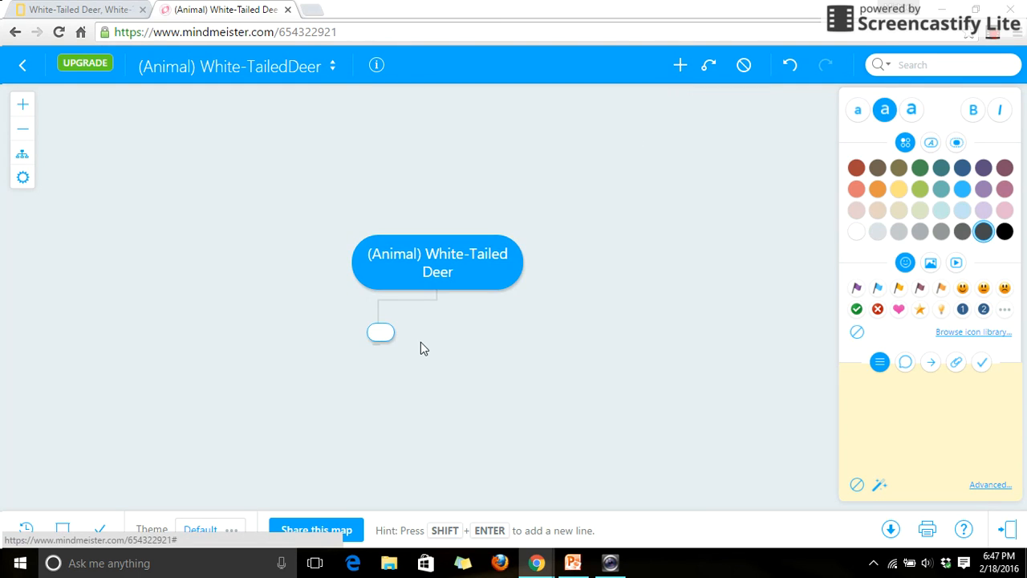
{"action": "type", "text": "Topi"}
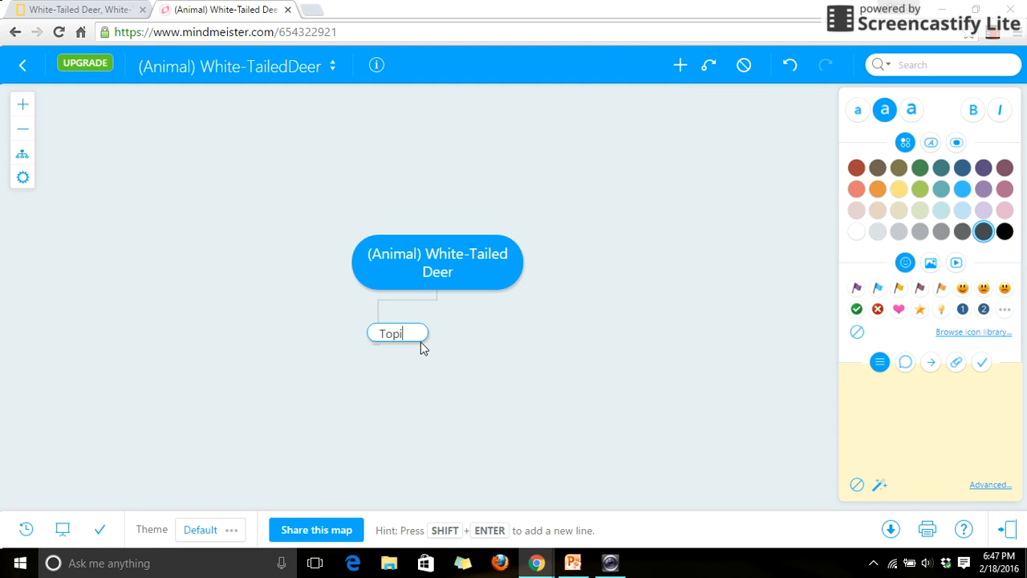
{"action": "type", "text": "c1"}
{"action": "key", "text": "Return"}
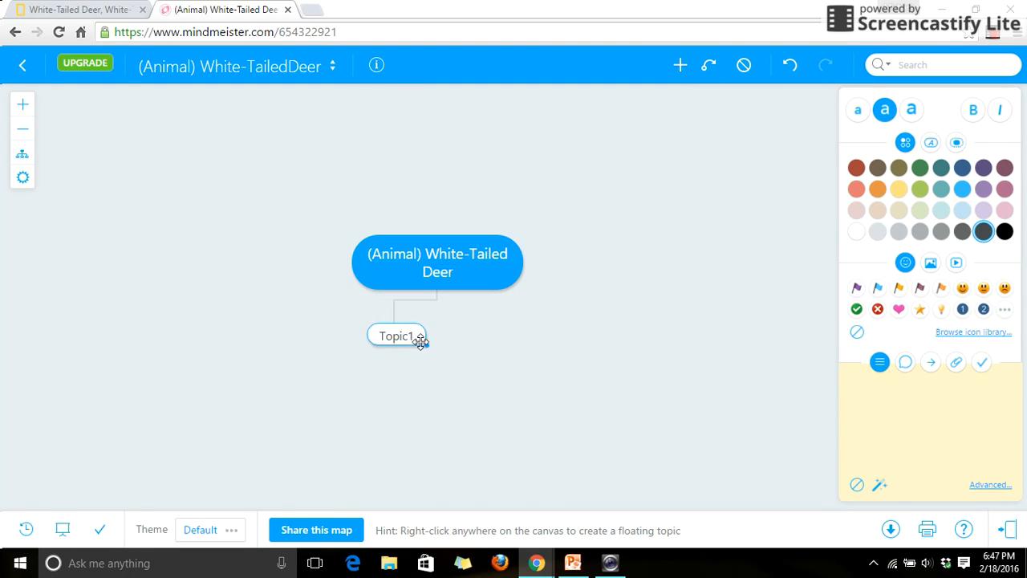
Step: Add two more child topics beneath the central deer topic, labelled "Topic 2" and "Topic 3"
{"action": "left_click", "coordinate": [466, 274]}
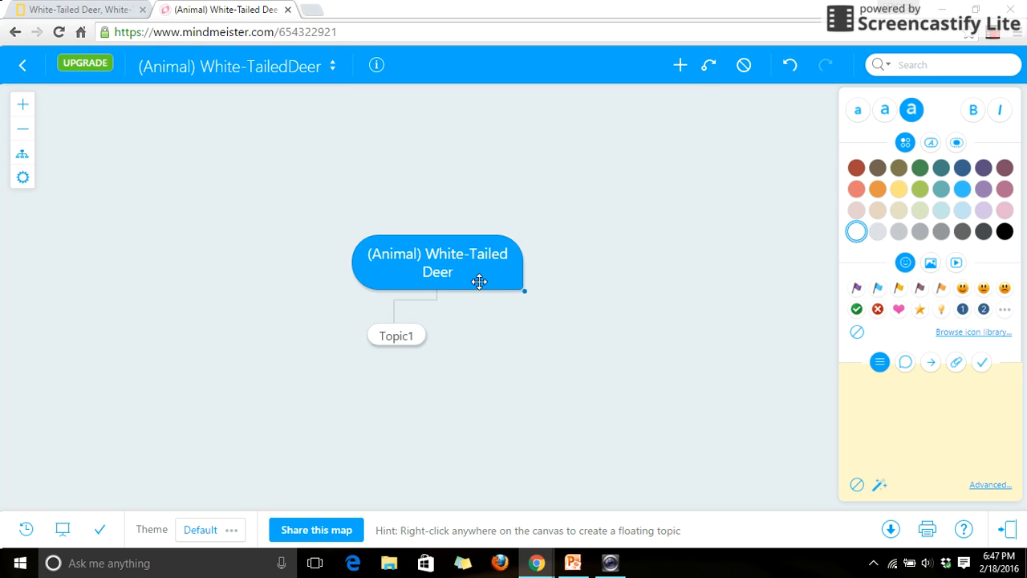
{"action": "left_click", "coordinate": [679, 66]}
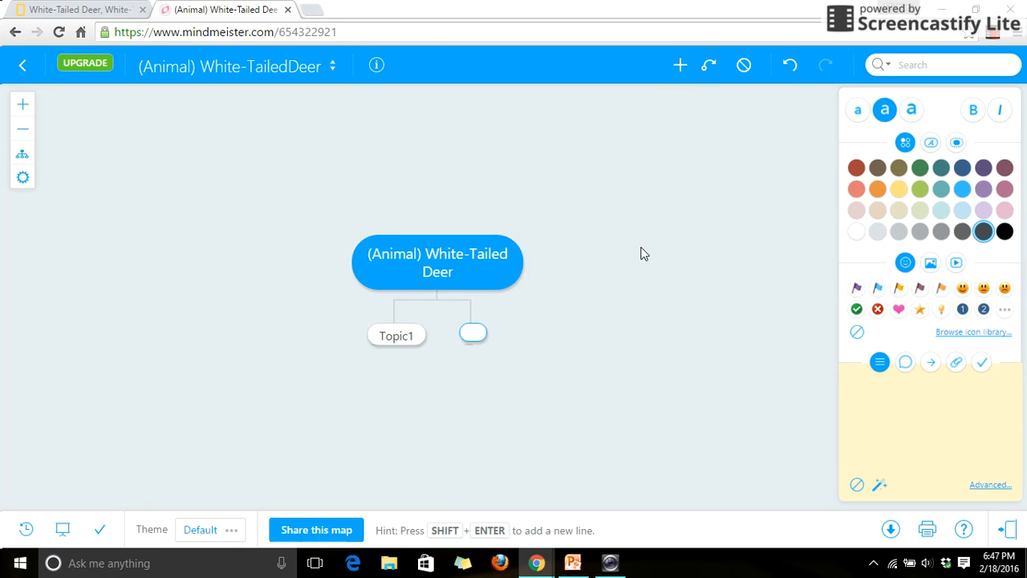
{"action": "type", "text": "Topic 2"}
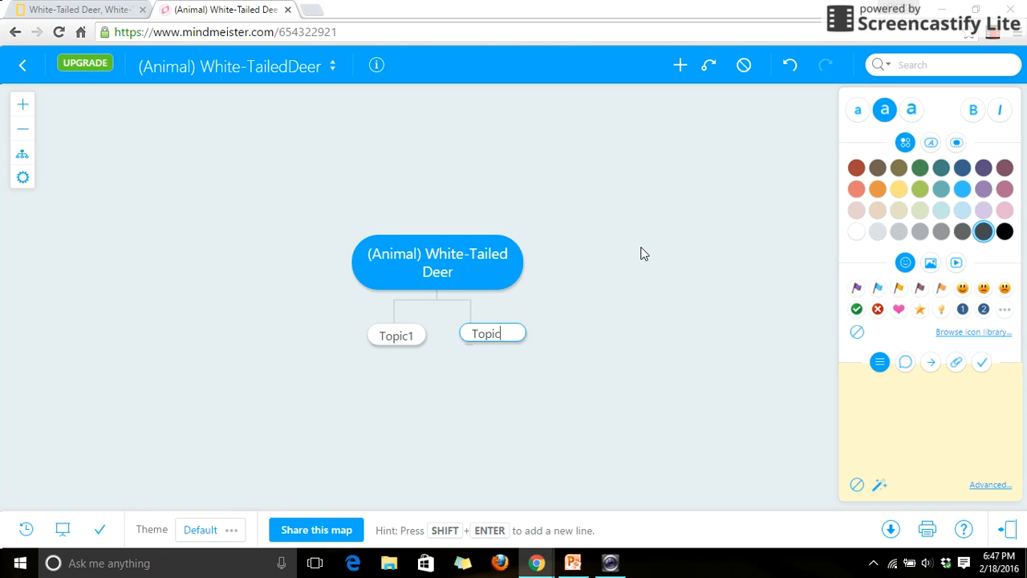
{"action": "key", "text": "Return"}
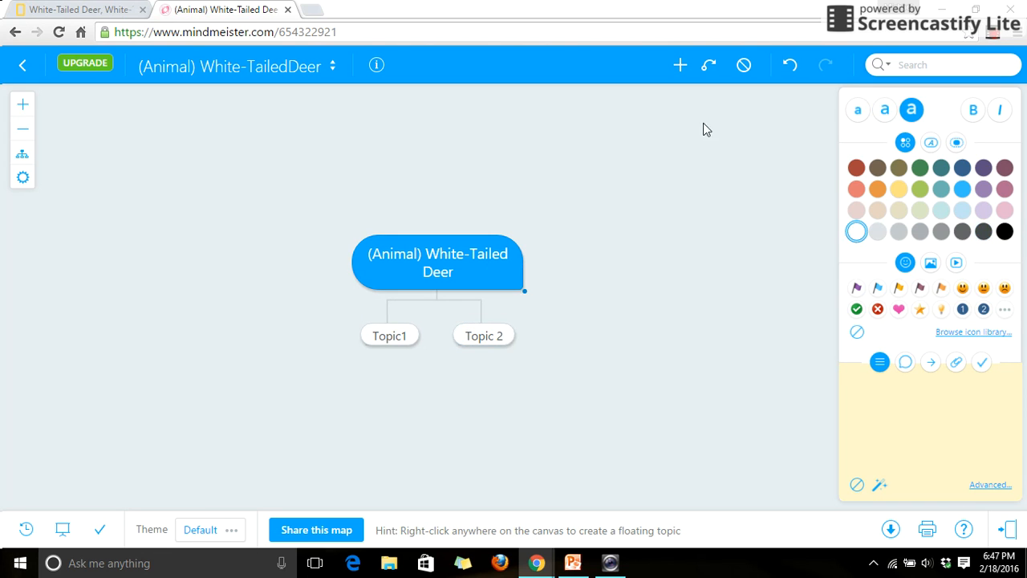
{"action": "left_click", "coordinate": [680, 66]}
{"action": "type", "text": "Topic "}
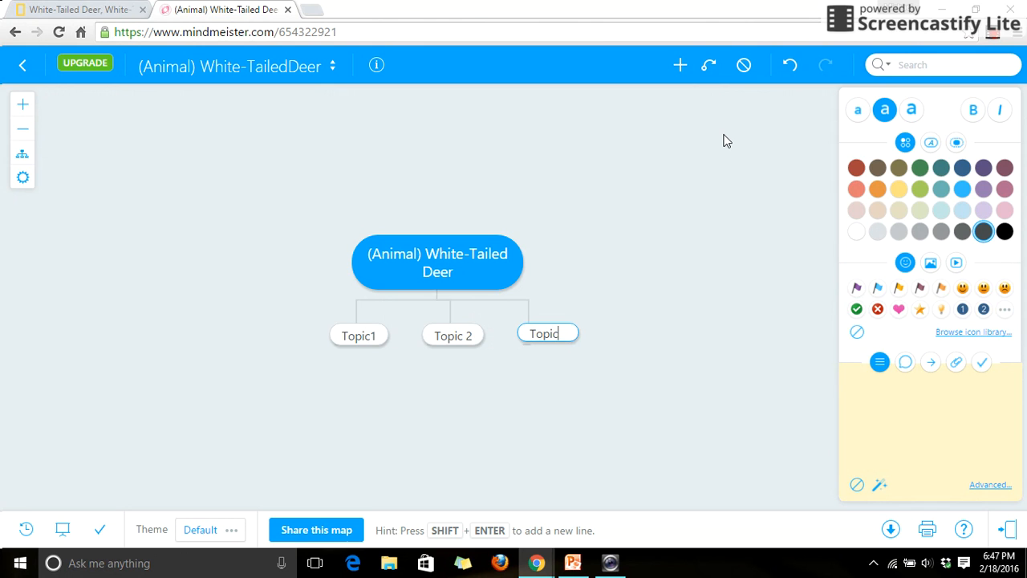
{"action": "type", "text": "3"}
{"action": "key", "text": "Return"}
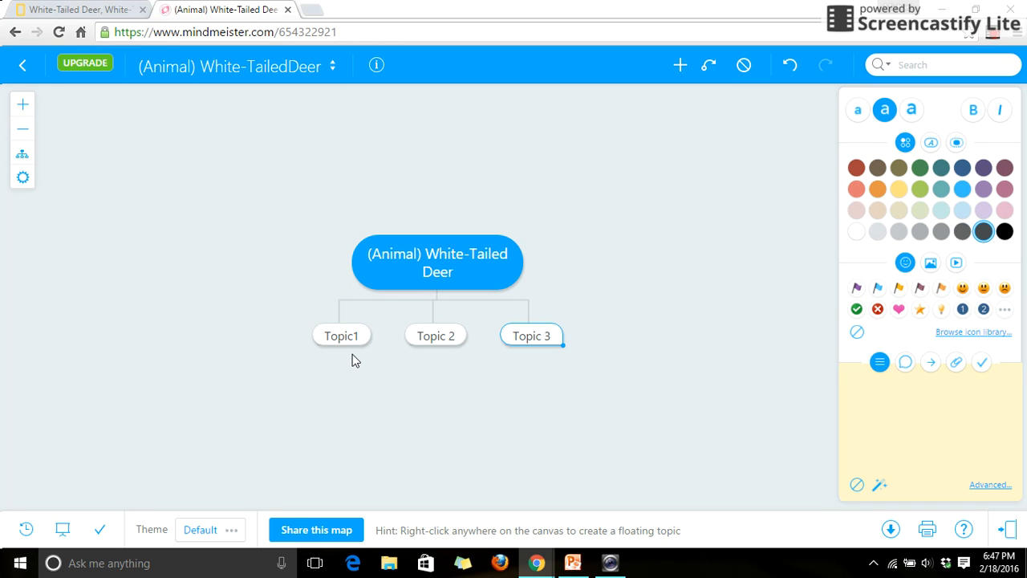
Step: Add a "Location" subtopic under Topic1 and a "Food" subtopic under Topic 2
{"action": "left_click", "coordinate": [343, 335]}
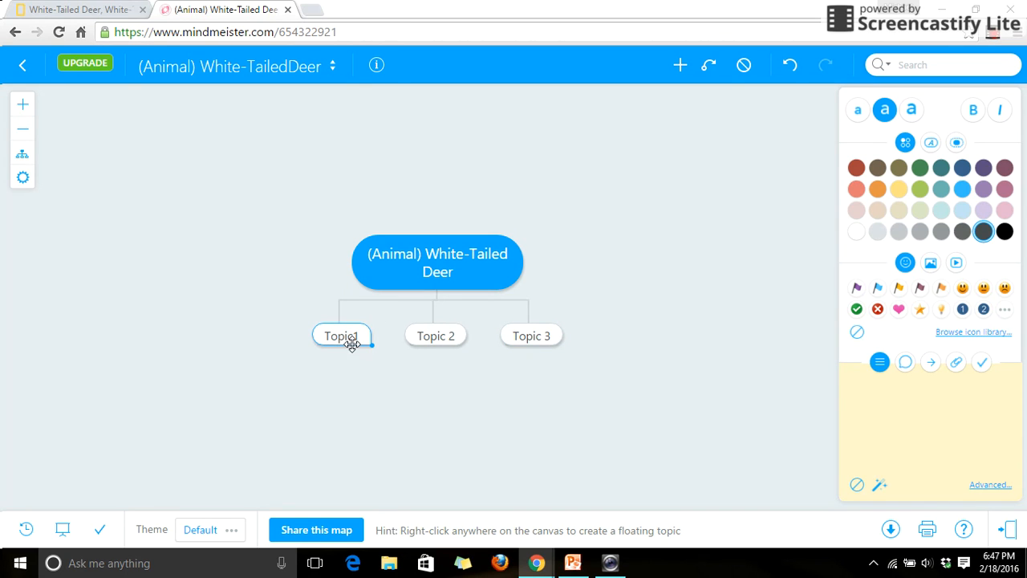
{"action": "left_click", "coordinate": [680, 67]}
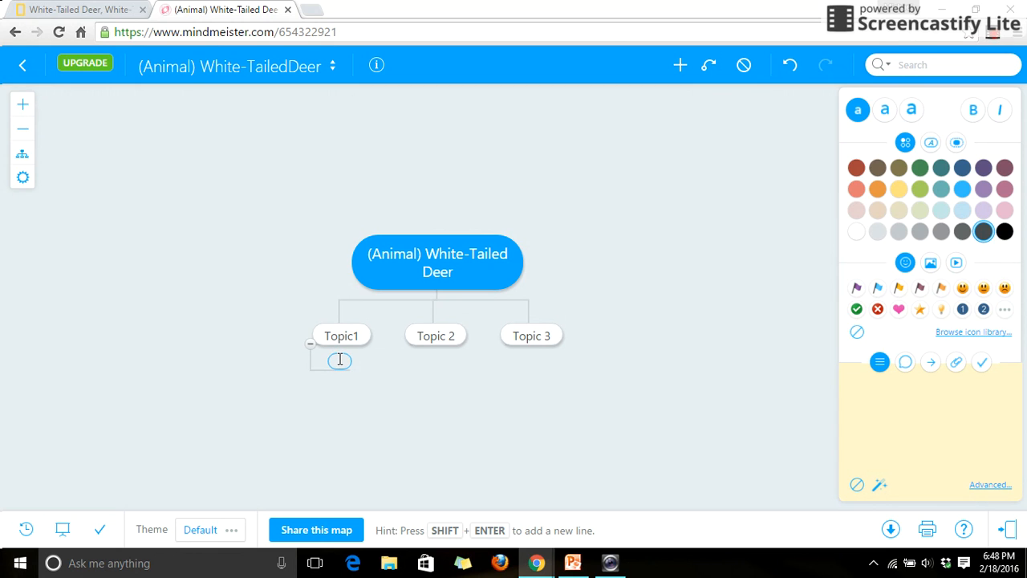
{"action": "type", "text": "Location"}
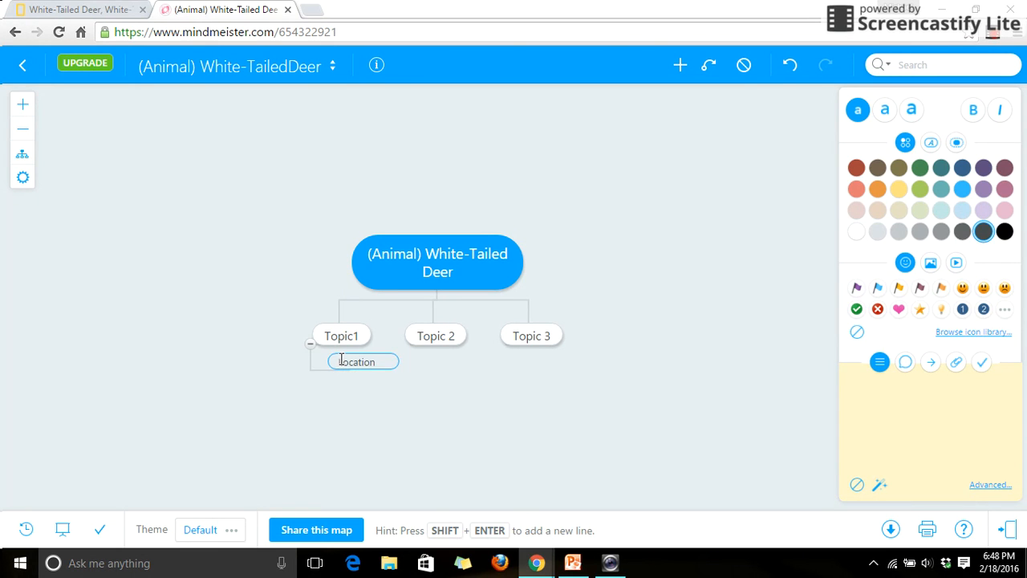
{"action": "left_click", "coordinate": [443, 337]}
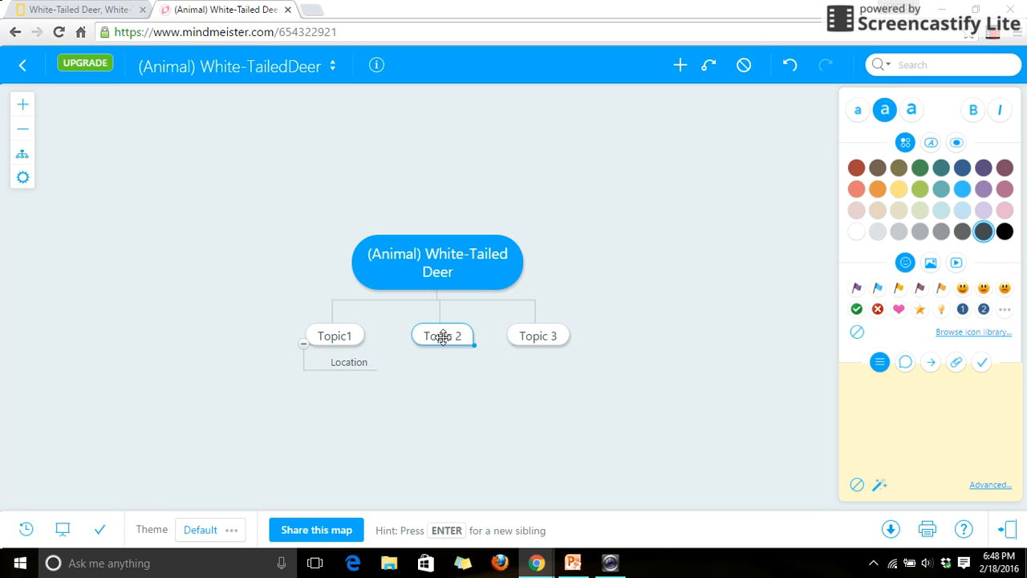
{"action": "left_click", "coordinate": [680, 66]}
{"action": "type", "text": "Food"}
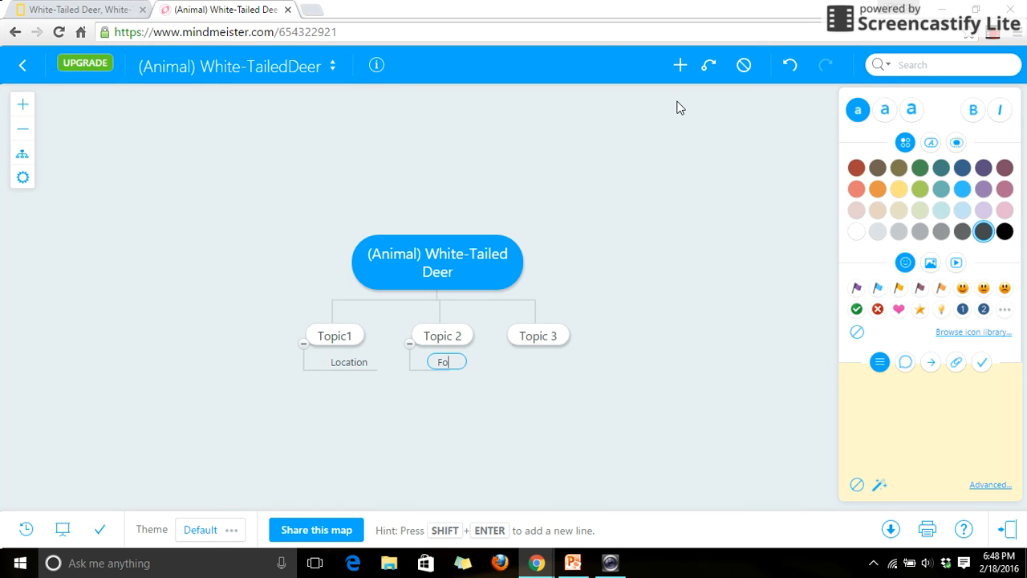
Step: Add a subtopic labelled "Habitat" under Topic 3
{"action": "left_click", "coordinate": [535, 336]}
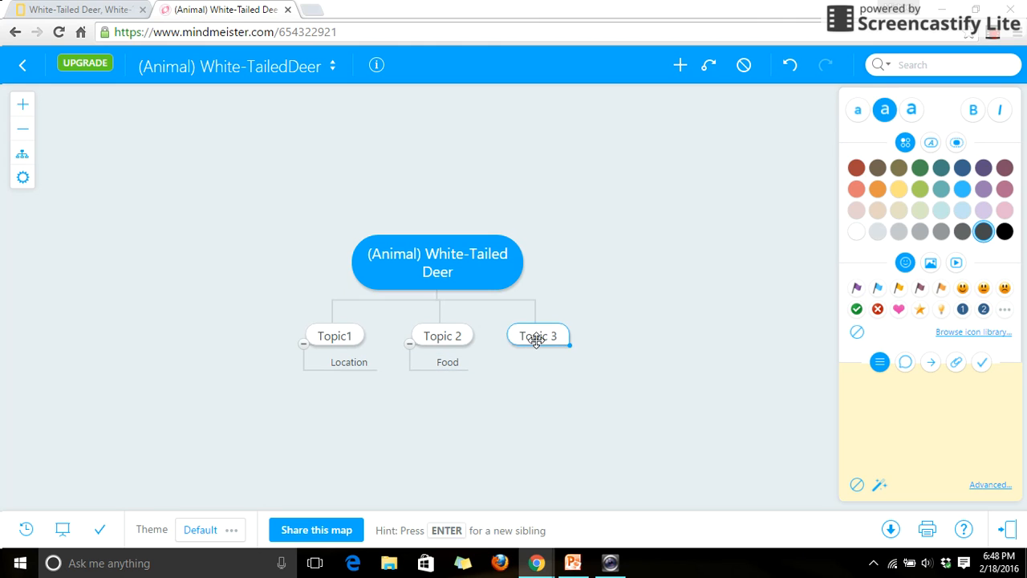
{"action": "left_click", "coordinate": [680, 64]}
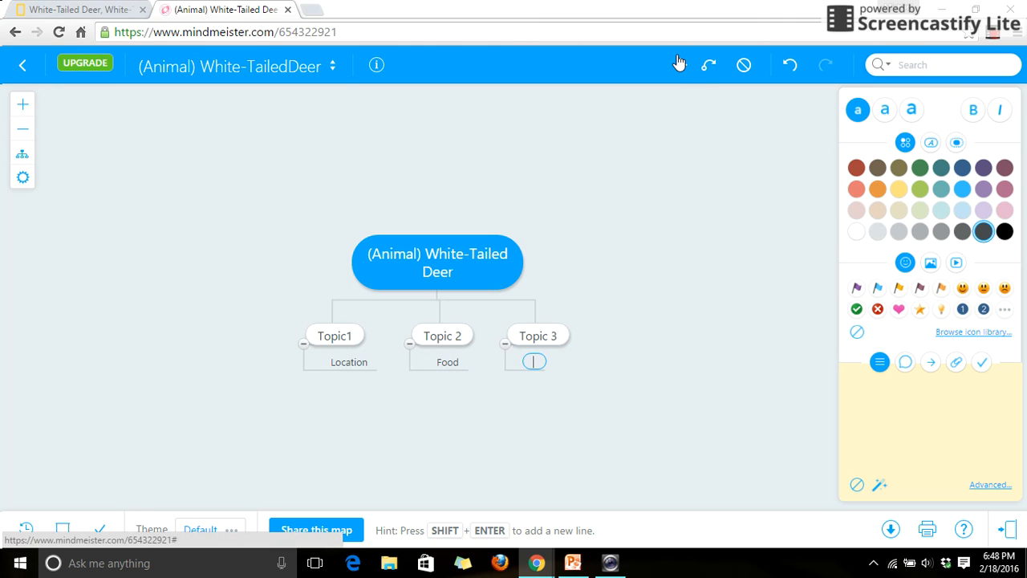
{"action": "type", "text": "Habitata"}
{"action": "key", "text": "BackSpace"}
{"action": "key", "text": "Return"}
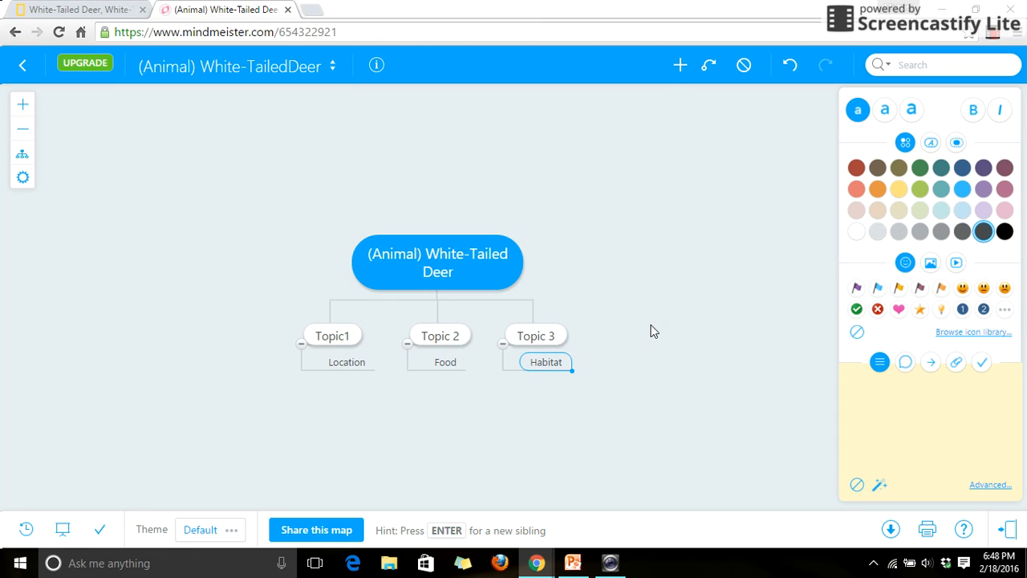
Step: Add a subtopic labelled "Southern Canada to South America" under Location
{"action": "left_click", "coordinate": [349, 363]}
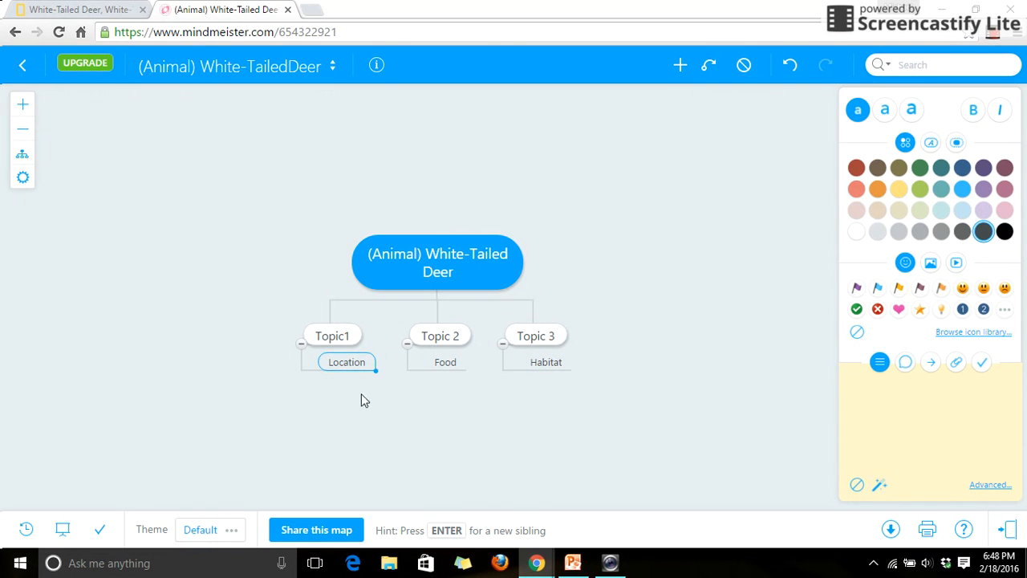
{"action": "left_click", "coordinate": [347, 369]}
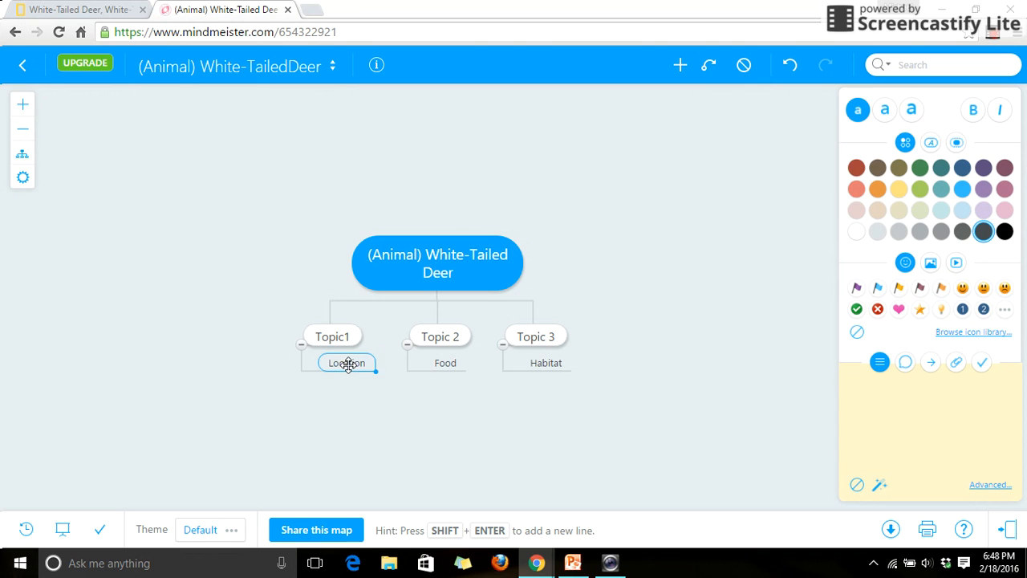
{"action": "double_click", "coordinate": [349, 366]}
{"action": "left_click", "coordinate": [362, 366]}
{"action": "double_click", "coordinate": [362, 365]}
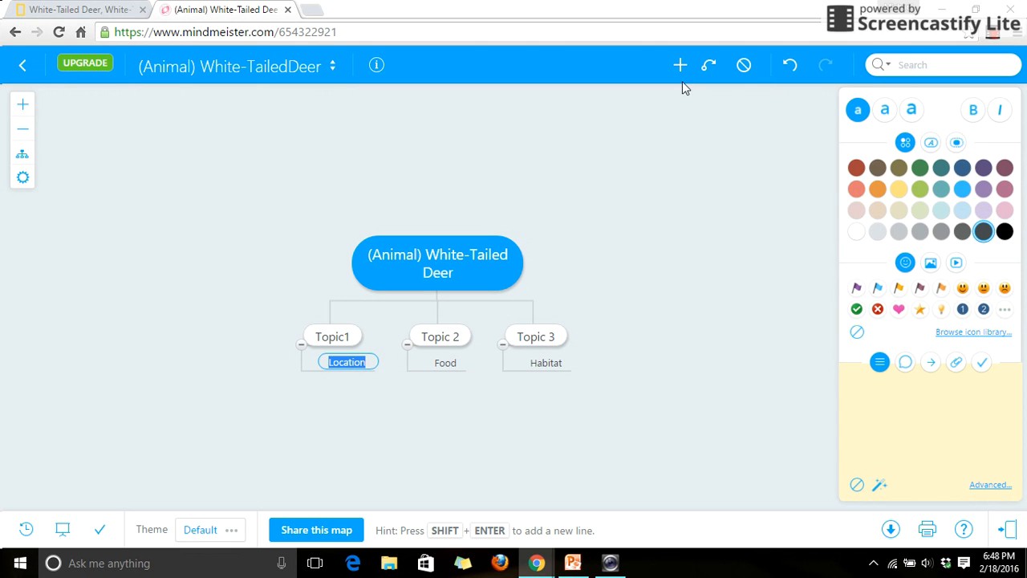
{"action": "left_click", "coordinate": [680, 65]}
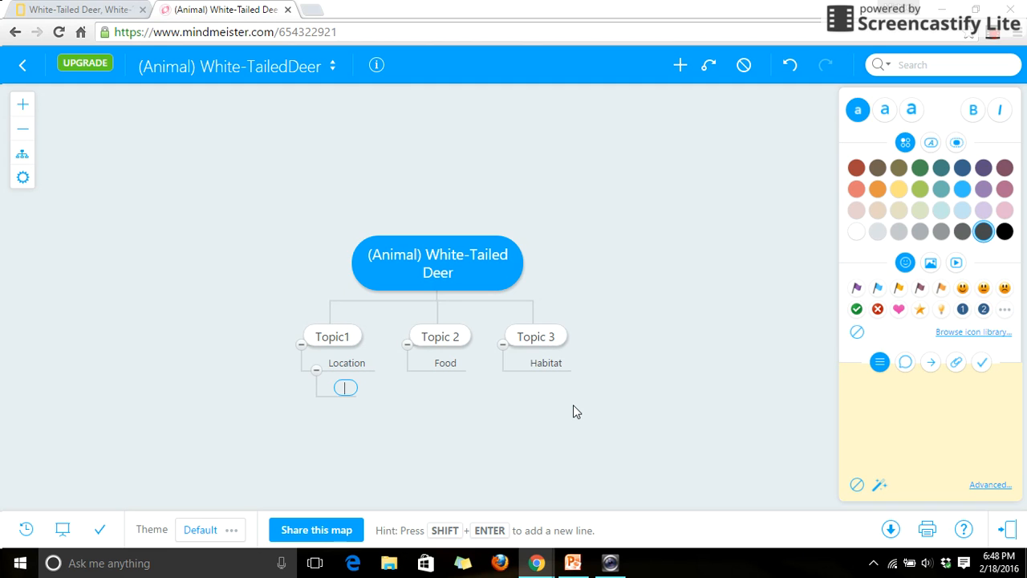
{"action": "type", "text": "Southern Canada to"}
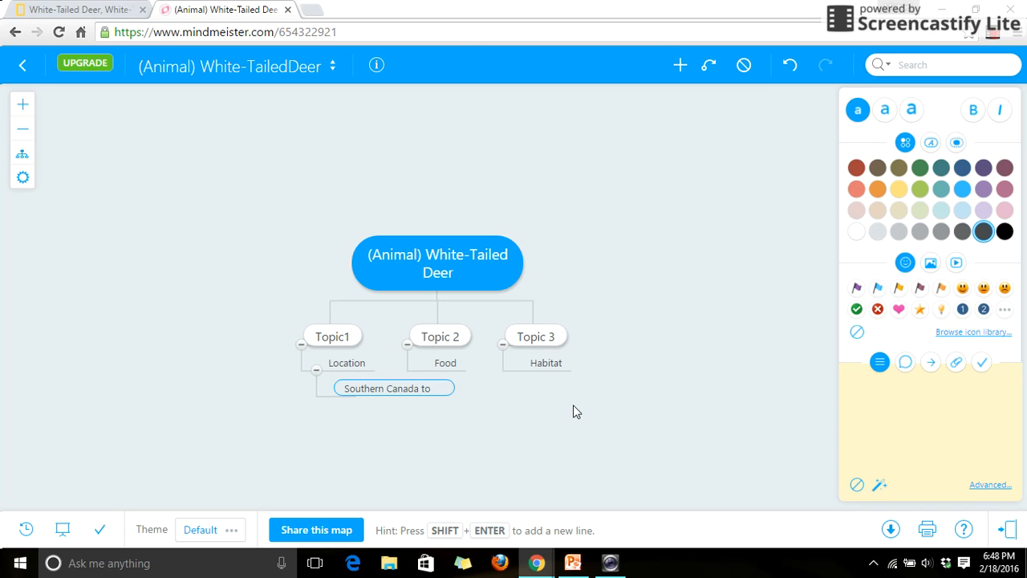
{"action": "type", "text": " South America"}
{"action": "key", "text": "Return"}
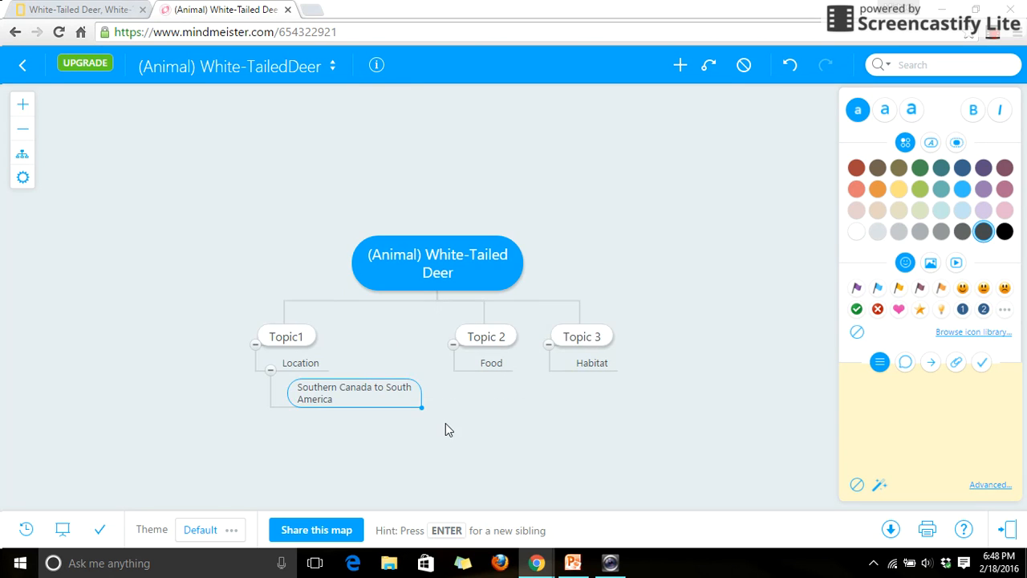
Step: Add a subtopic labelled "Herbivores" under Food
{"action": "left_click", "coordinate": [492, 364]}
{"action": "left_click", "coordinate": [680, 77]}
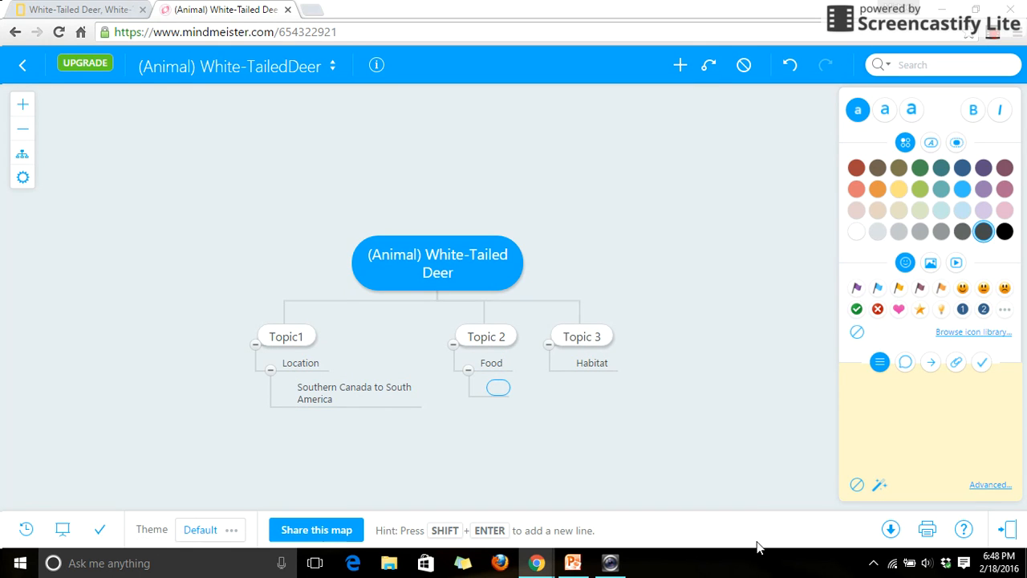
{"action": "type", "text": "Herbivores"}
{"action": "key", "text": "Return"}
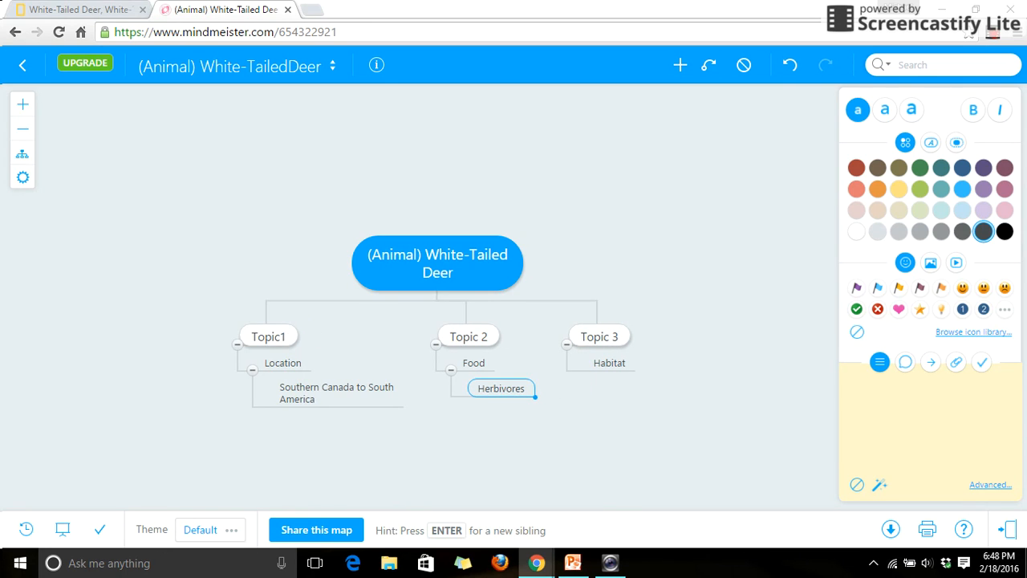
{"action": "left_click", "coordinate": [677, 68]}
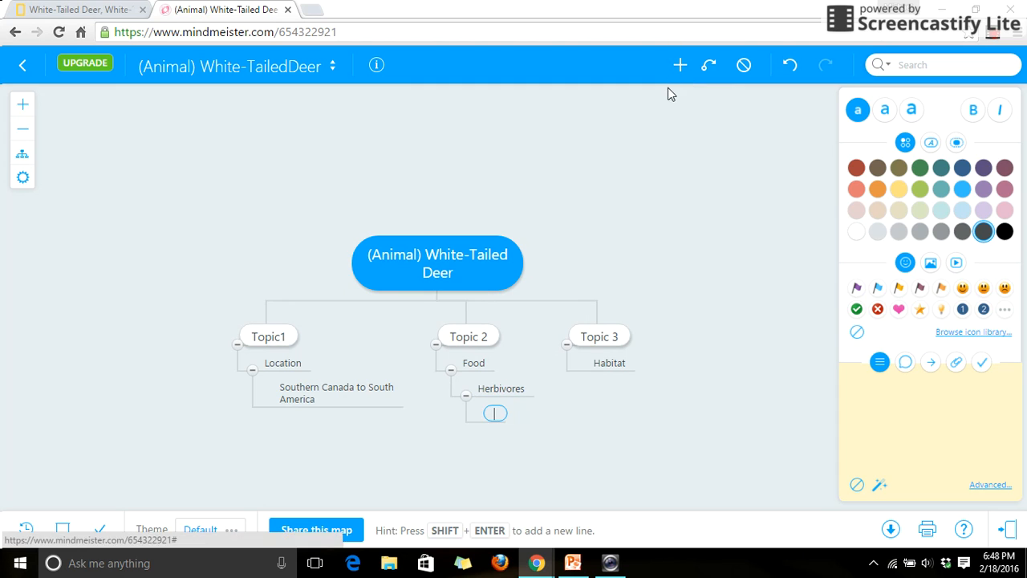
{"action": "key", "text": "Escape"}
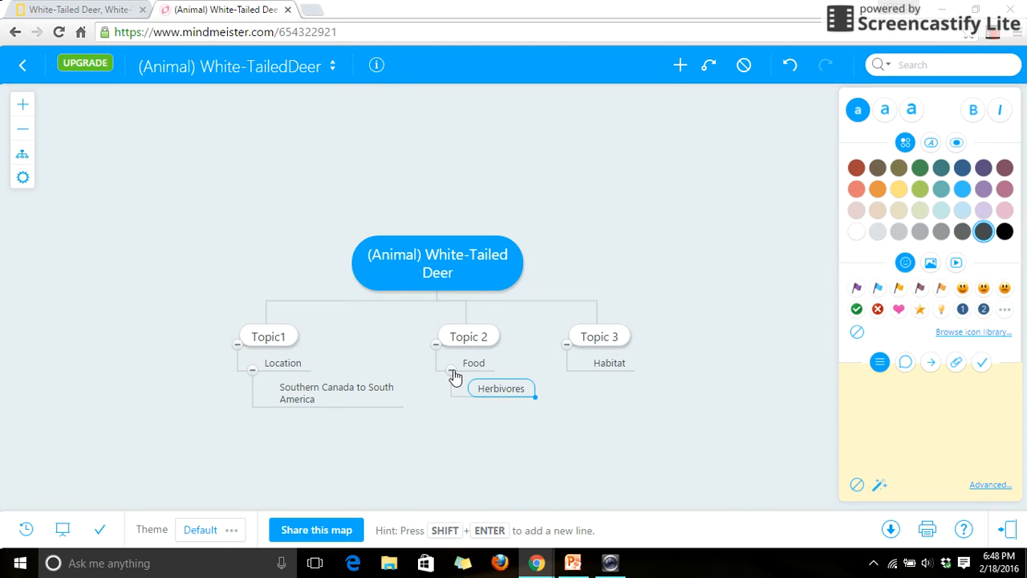
Step: Add two more subtopics under Food, labelled "corn" and "grass"
{"action": "left_click", "coordinate": [475, 366]}
{"action": "left_click", "coordinate": [679, 67]}
{"action": "type", "text": "orn"}
{"action": "key", "text": "Return"}
{"action": "key", "text": "Return"}
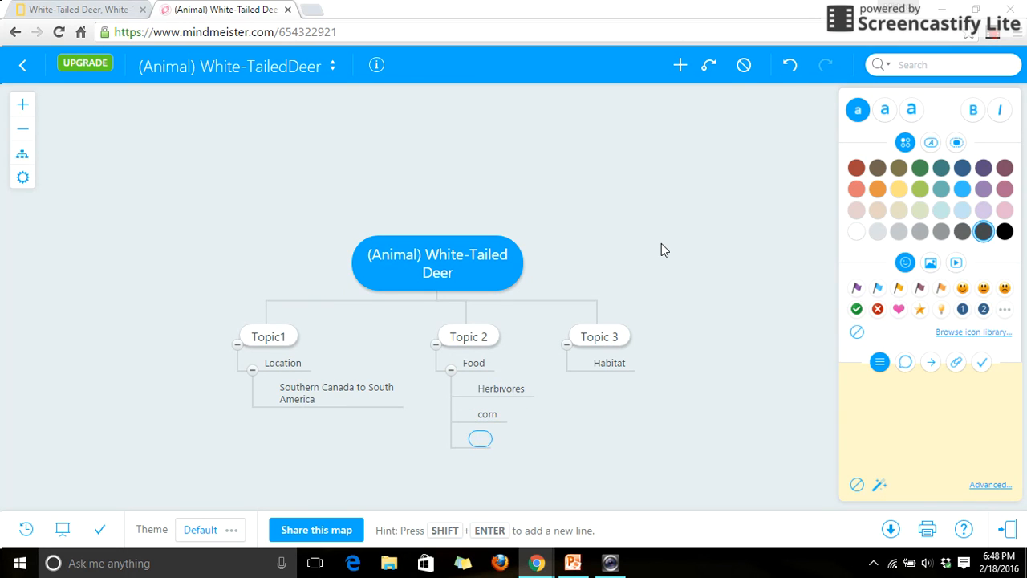
{"action": "type", "text": "grass"}
{"action": "key", "text": "Return"}
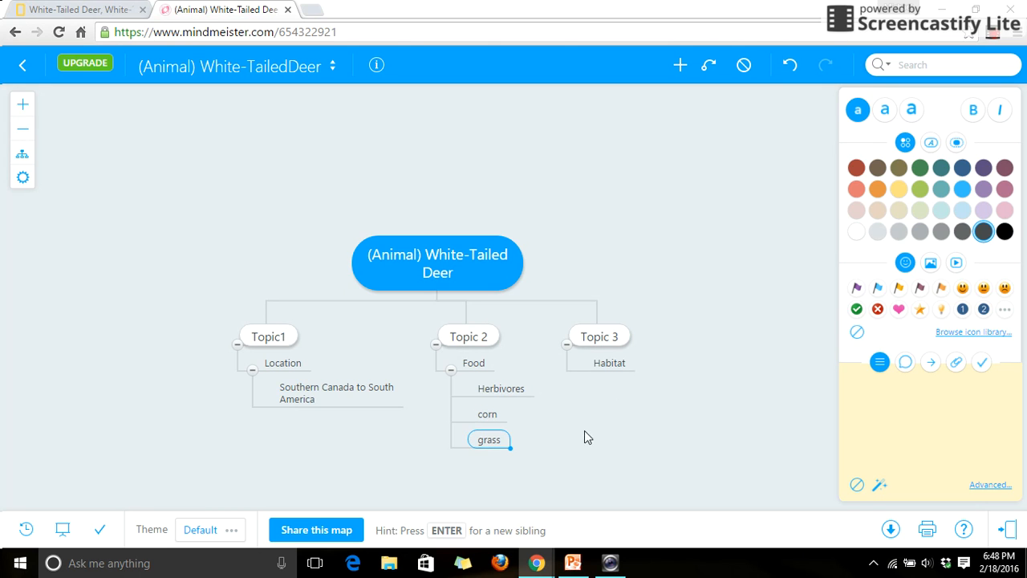
Step: Add two subtopics under Habitat, labelled "Hardwoord" and "meadows"
{"action": "left_click", "coordinate": [604, 366]}
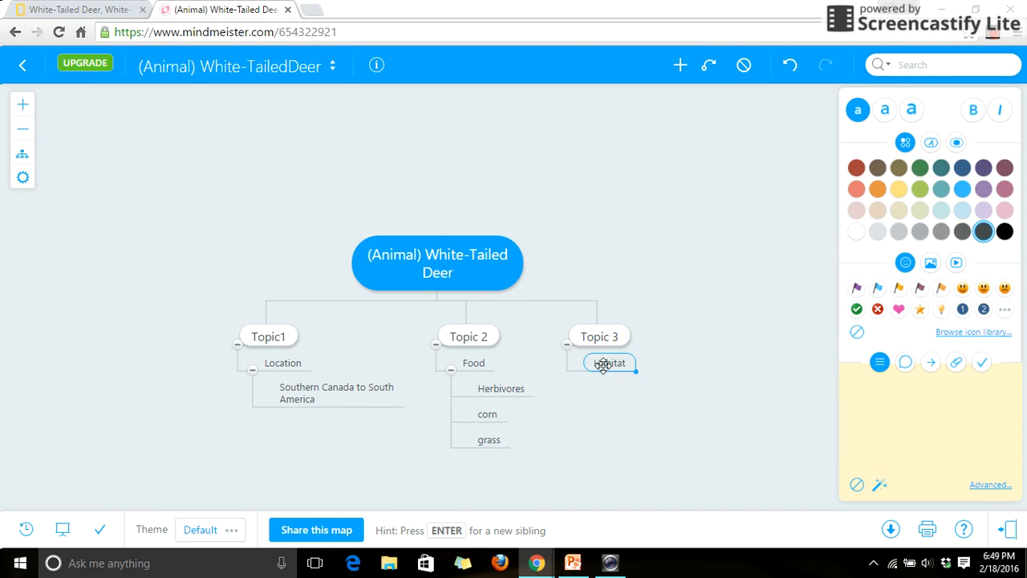
{"action": "left_click", "coordinate": [687, 67]}
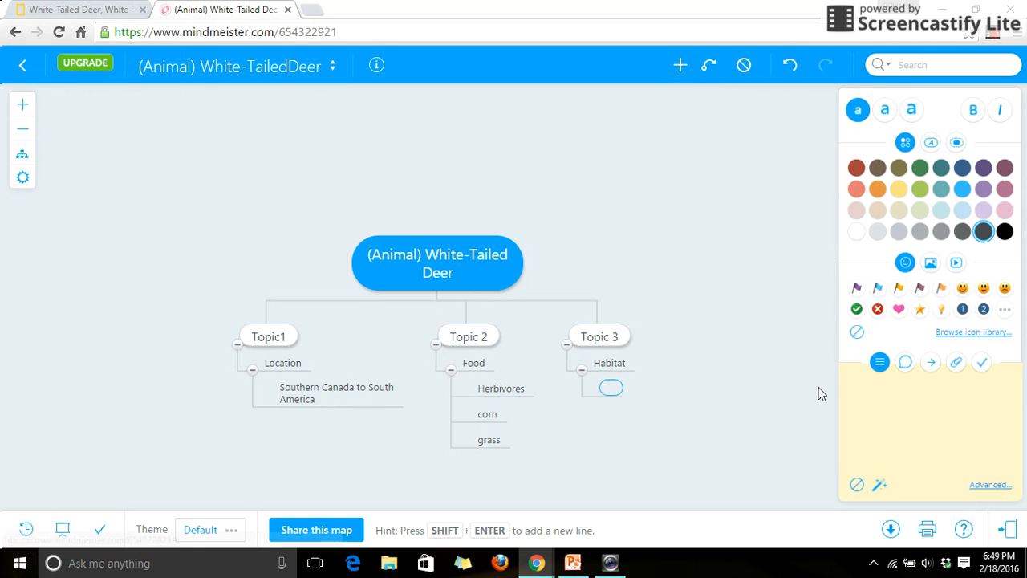
{"action": "type", "text": "Hardwood"}
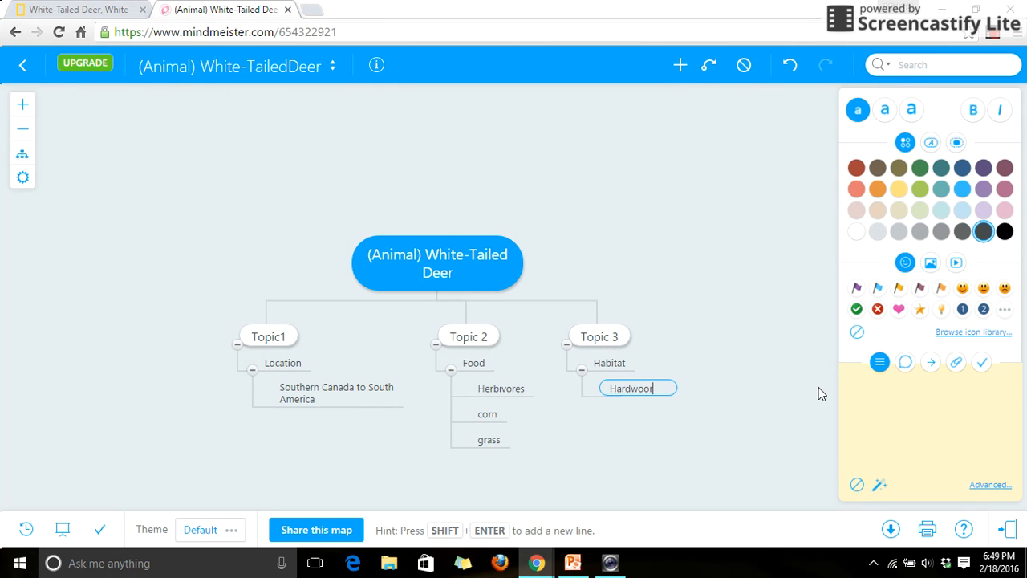
{"action": "key", "text": "Return"}
{"action": "key", "text": "Return"}
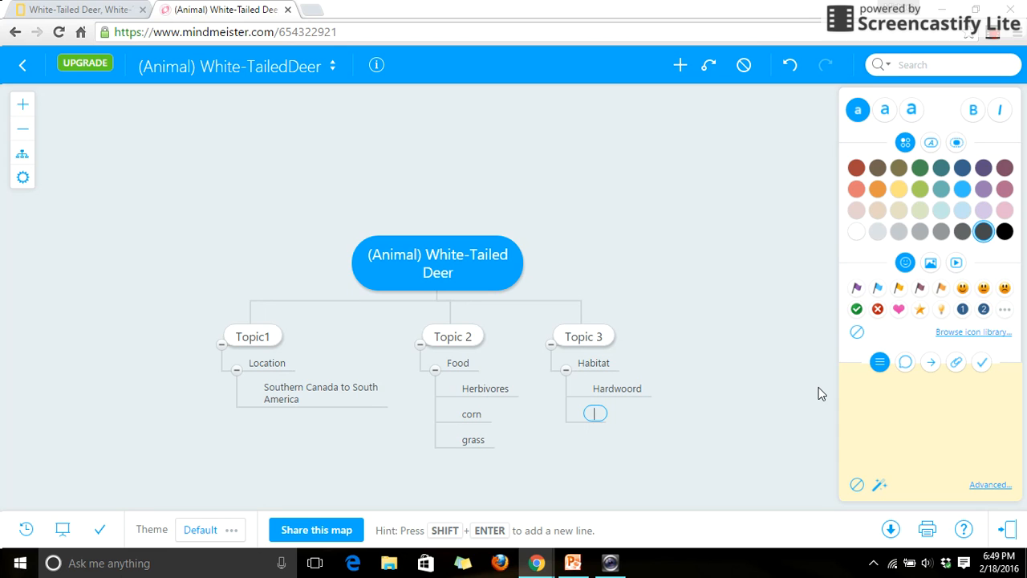
{"action": "type", "text": "meadows"}
{"action": "key", "text": "Return"}
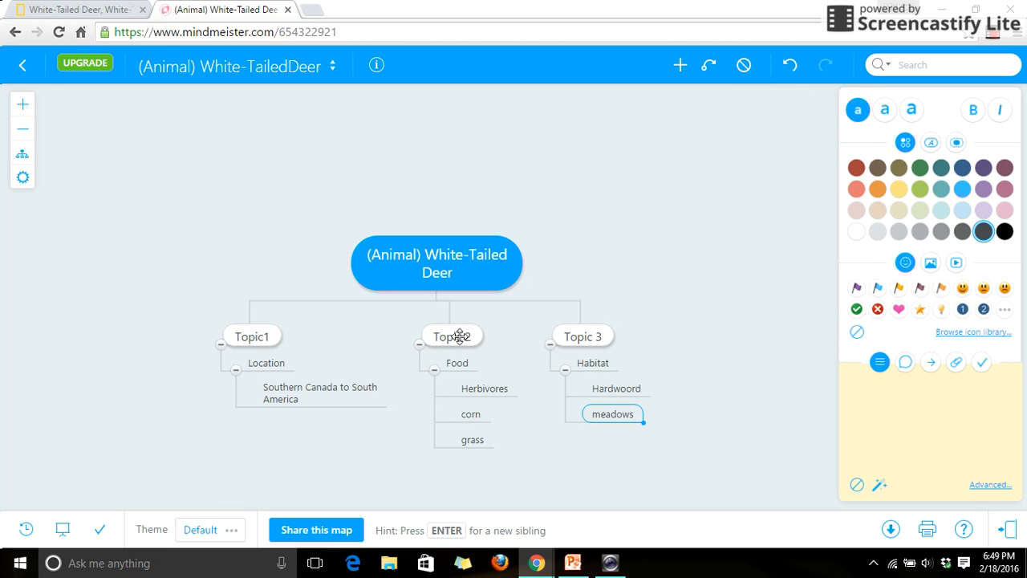
Step: Format the Topic1 label with dark red, bold text in the large size
{"action": "left_click", "coordinate": [255, 338]}
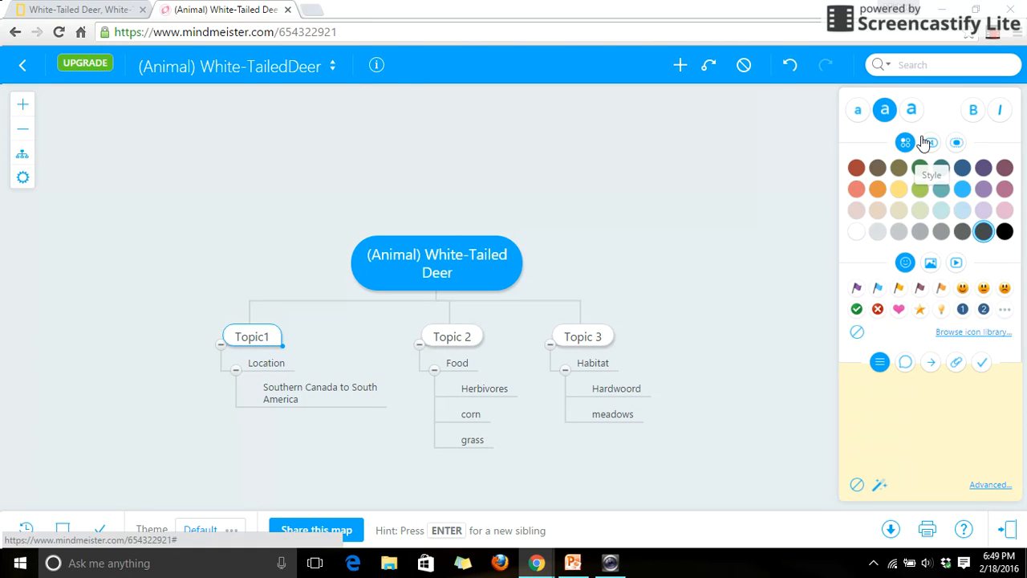
{"action": "double_click", "coordinate": [254, 338]}
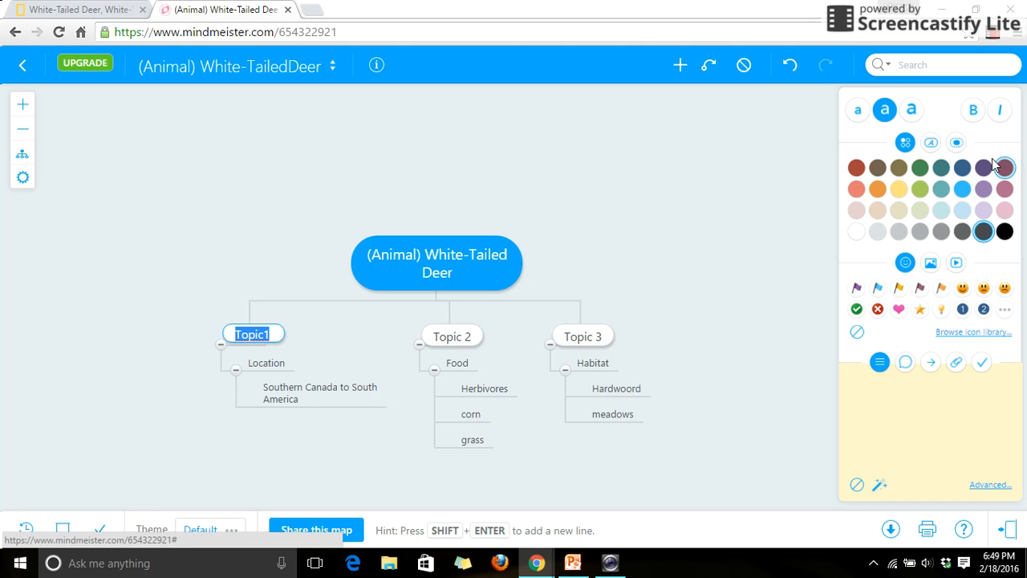
{"action": "left_click", "coordinate": [915, 172]}
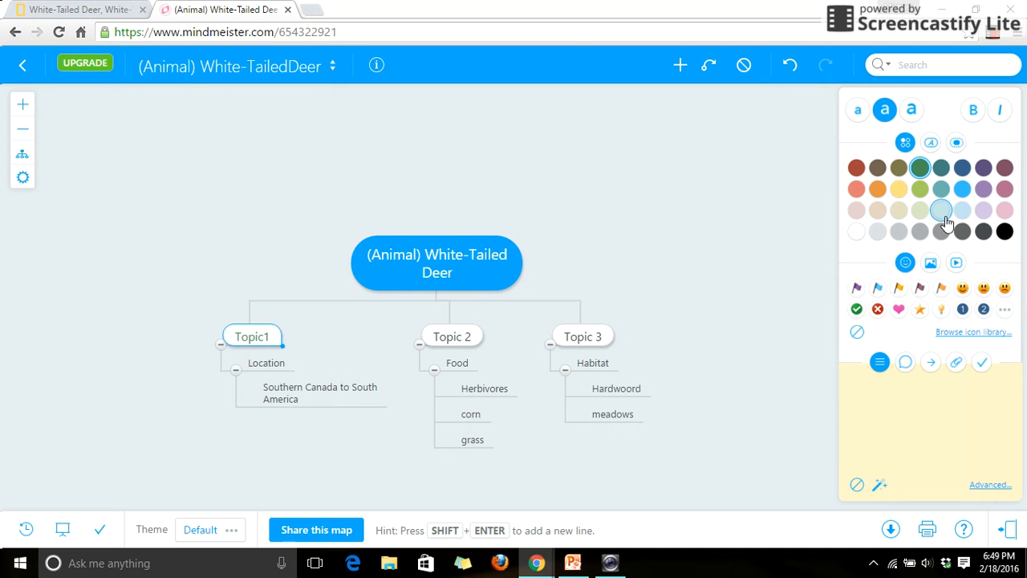
{"action": "left_click", "coordinate": [856, 167]}
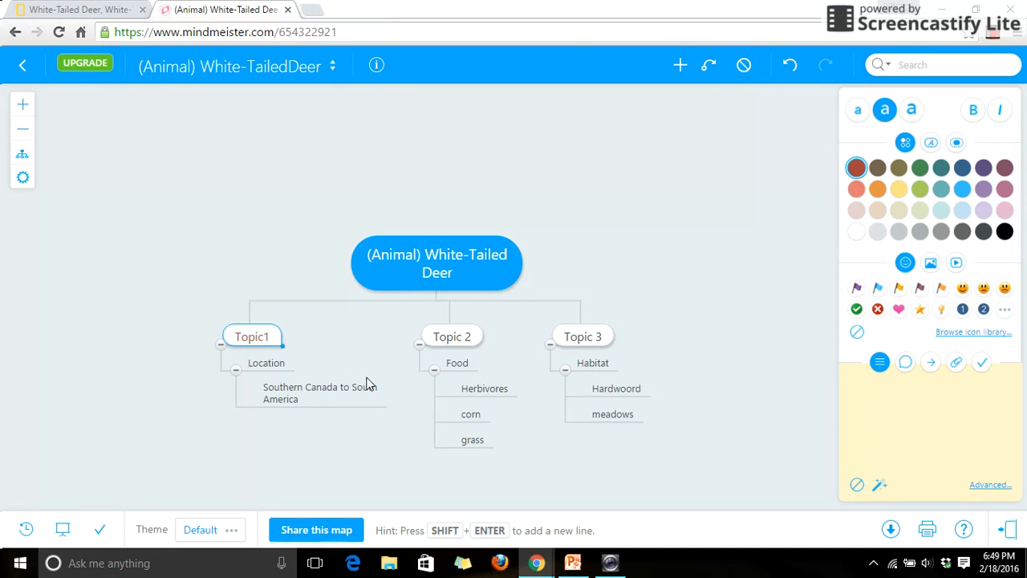
{"action": "double_click", "coordinate": [267, 335]}
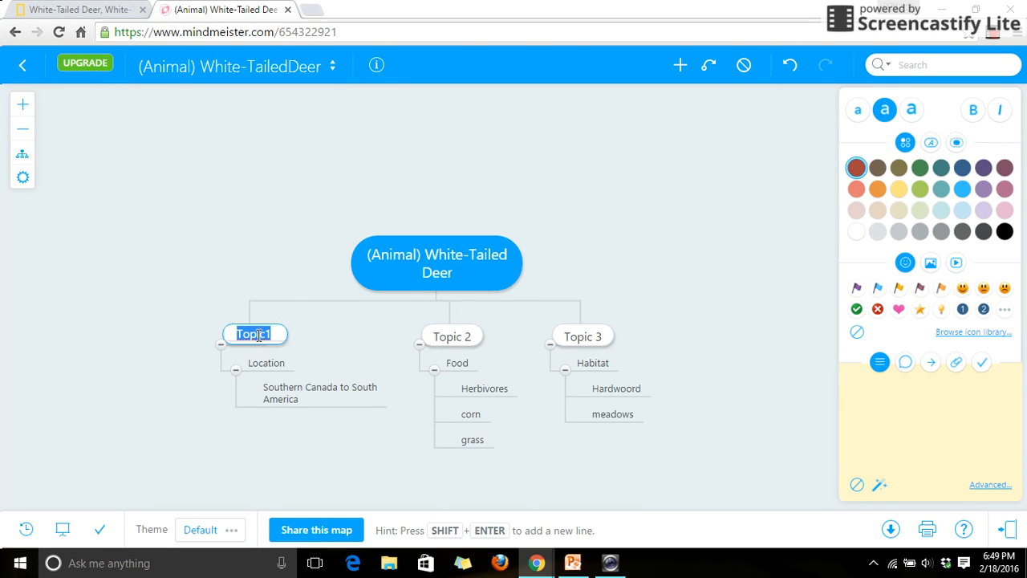
{"action": "left_click", "coordinate": [970, 114]}
{"action": "left_click", "coordinate": [911, 112]}
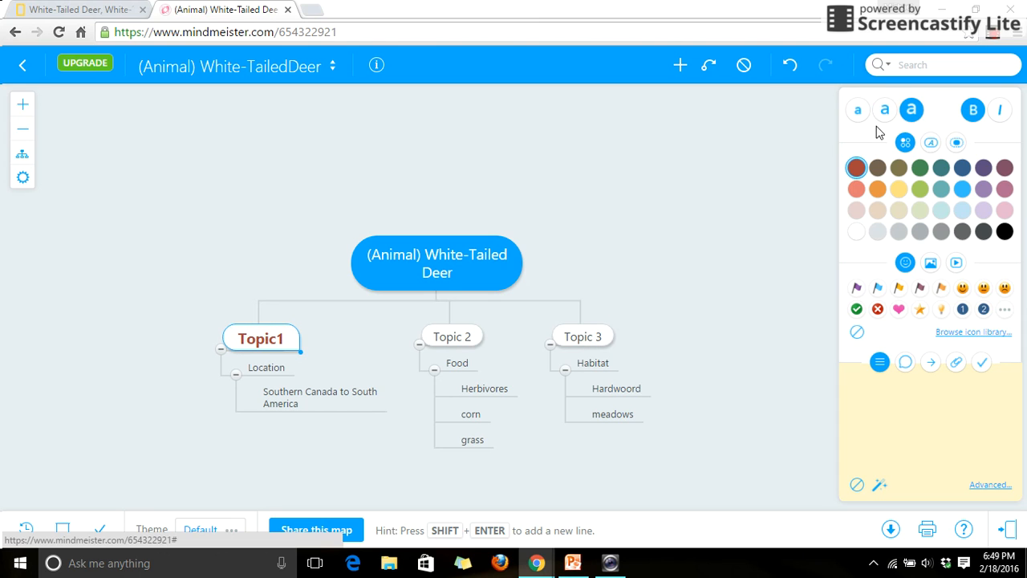
Step: Format the Topic 2 label with yellow, bold text in the large size
{"action": "double_click", "coordinate": [466, 336]}
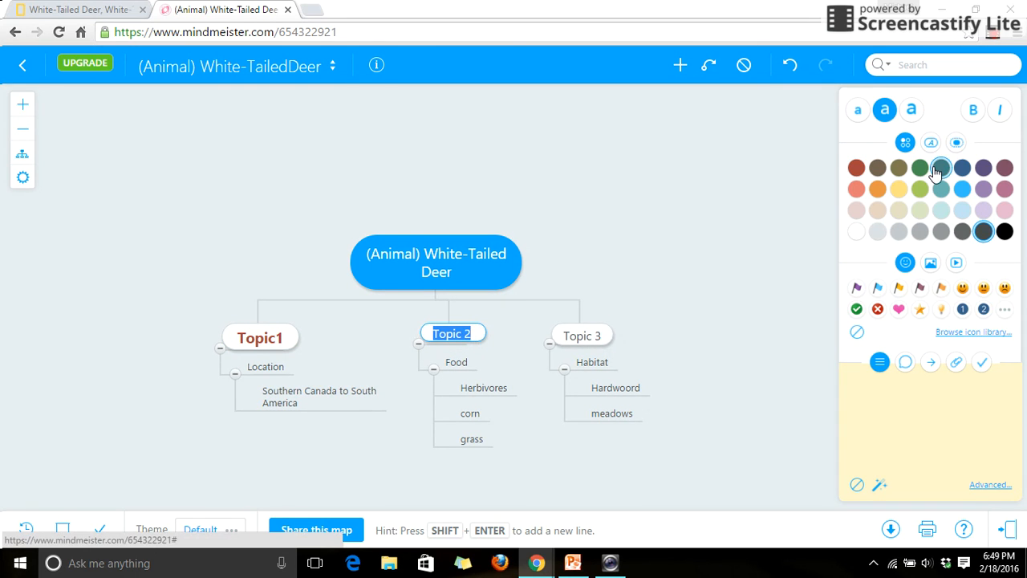
{"action": "left_click", "coordinate": [963, 189]}
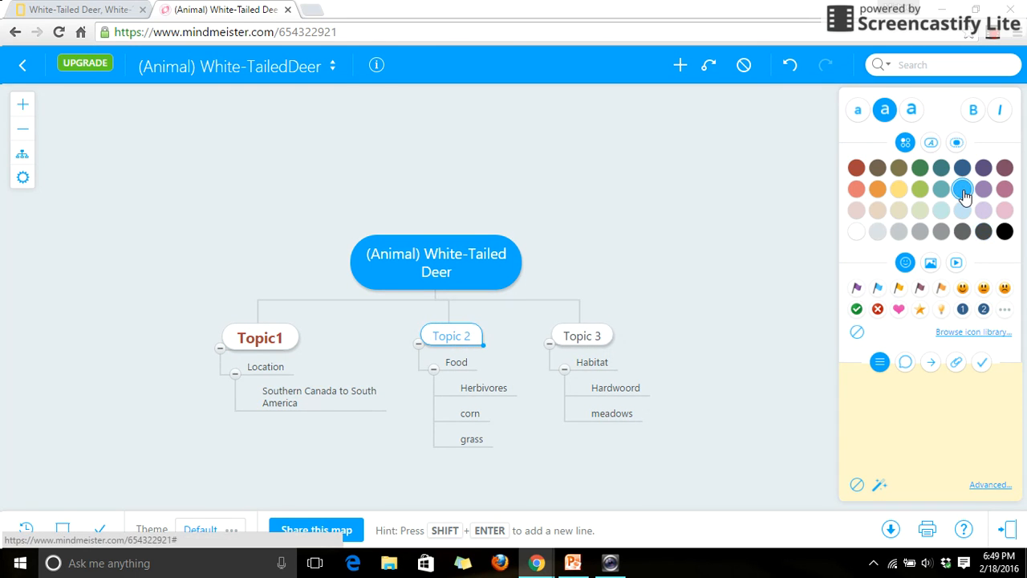
{"action": "left_click", "coordinate": [899, 190]}
{"action": "left_click", "coordinate": [912, 110]}
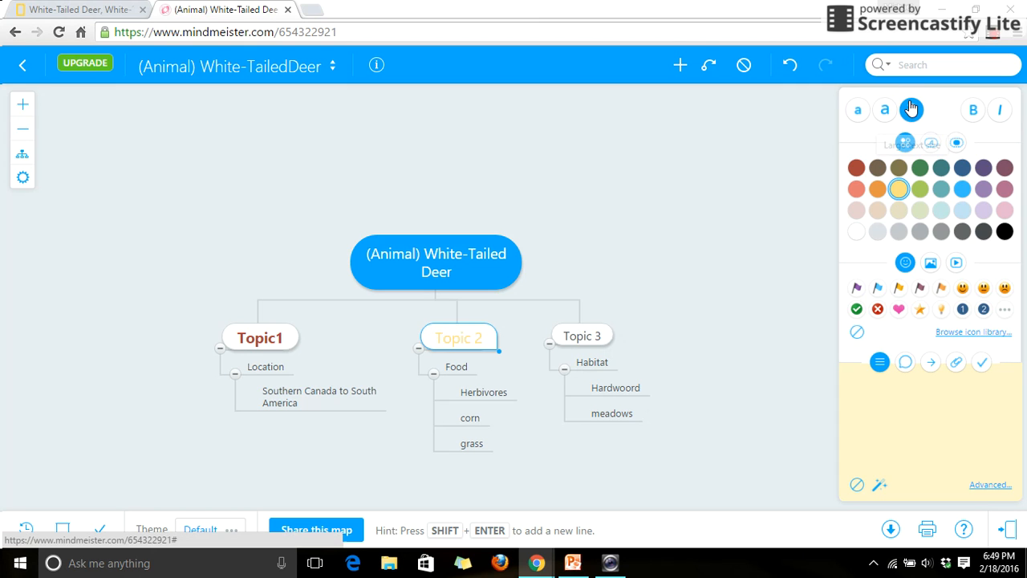
{"action": "left_click", "coordinate": [974, 109]}
Step: Format the Topic 3 label with light pink, bold text in the large size
{"action": "left_click", "coordinate": [593, 339]}
{"action": "left_click", "coordinate": [590, 335]}
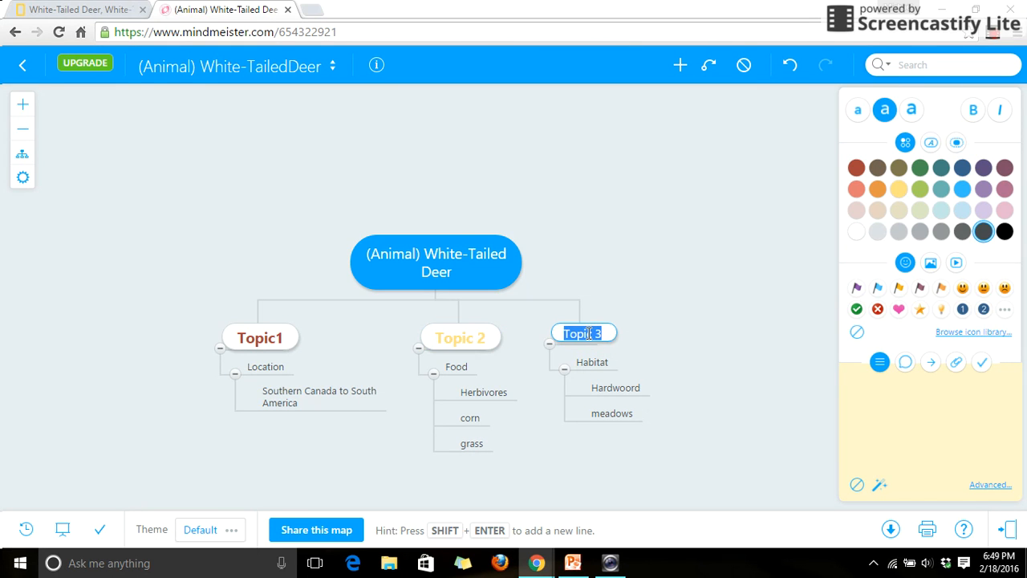
{"action": "left_click", "coordinate": [857, 168]}
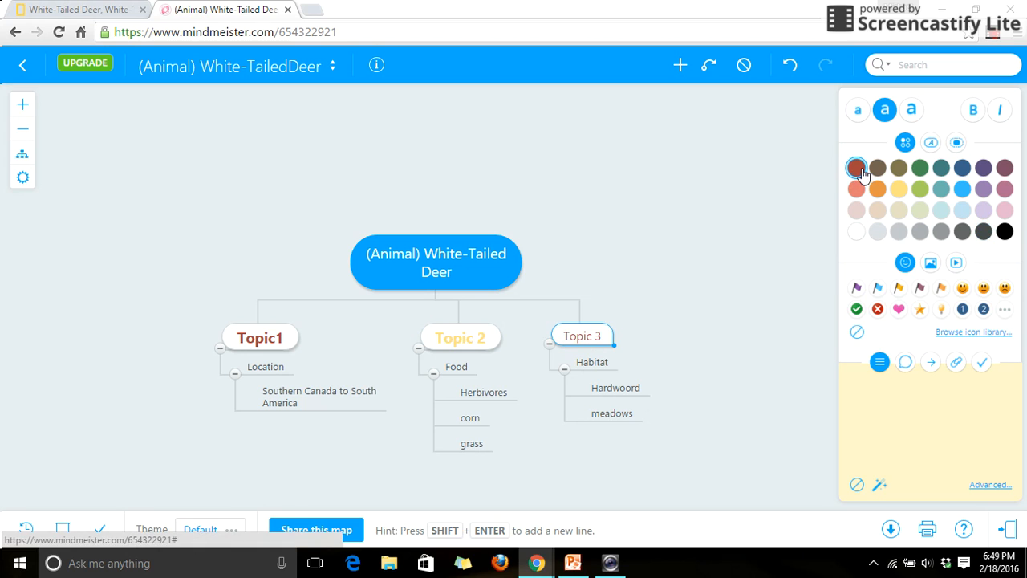
{"action": "left_click", "coordinate": [984, 209]}
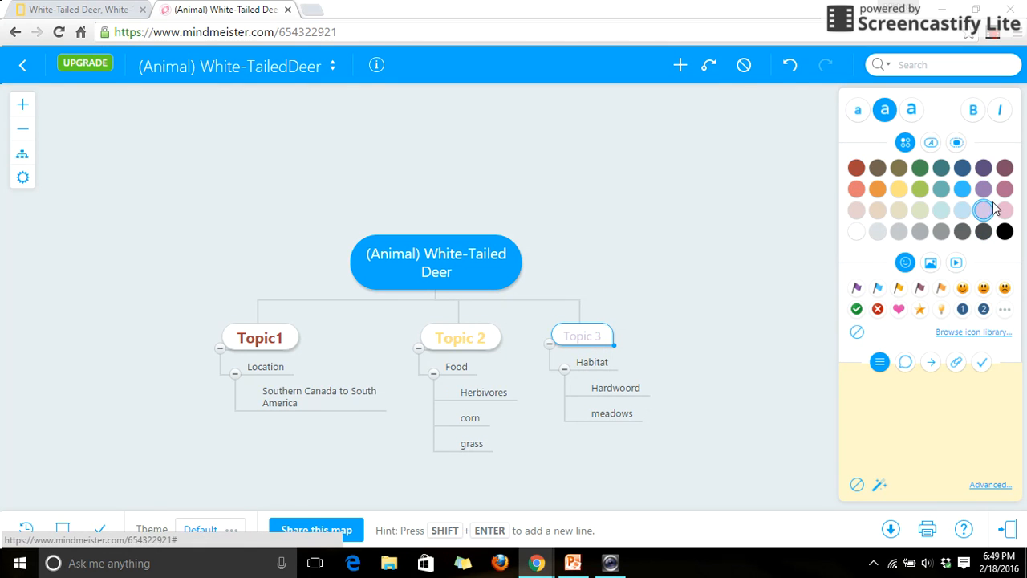
{"action": "left_click", "coordinate": [973, 110]}
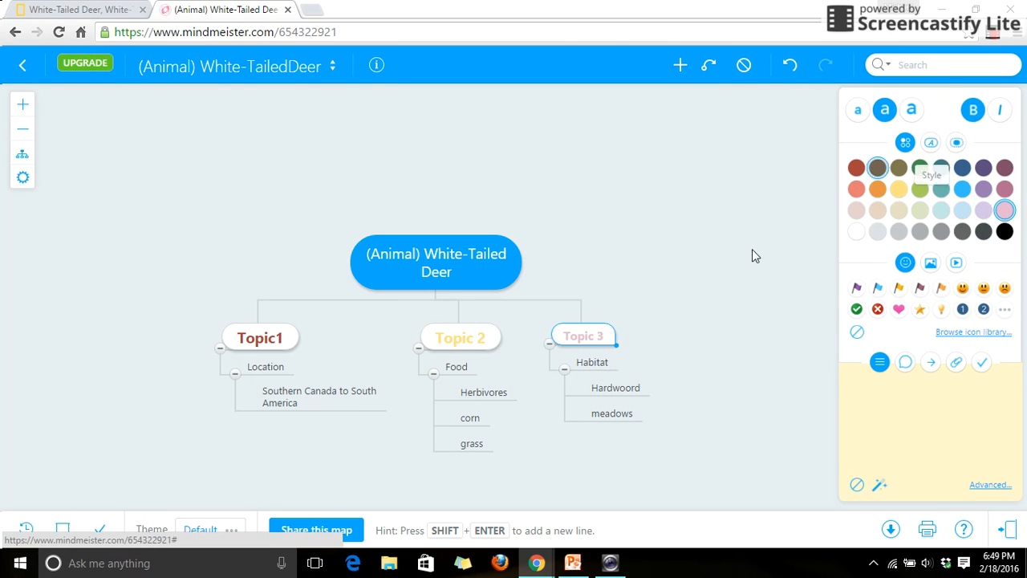
{"action": "left_click", "coordinate": [912, 112]}
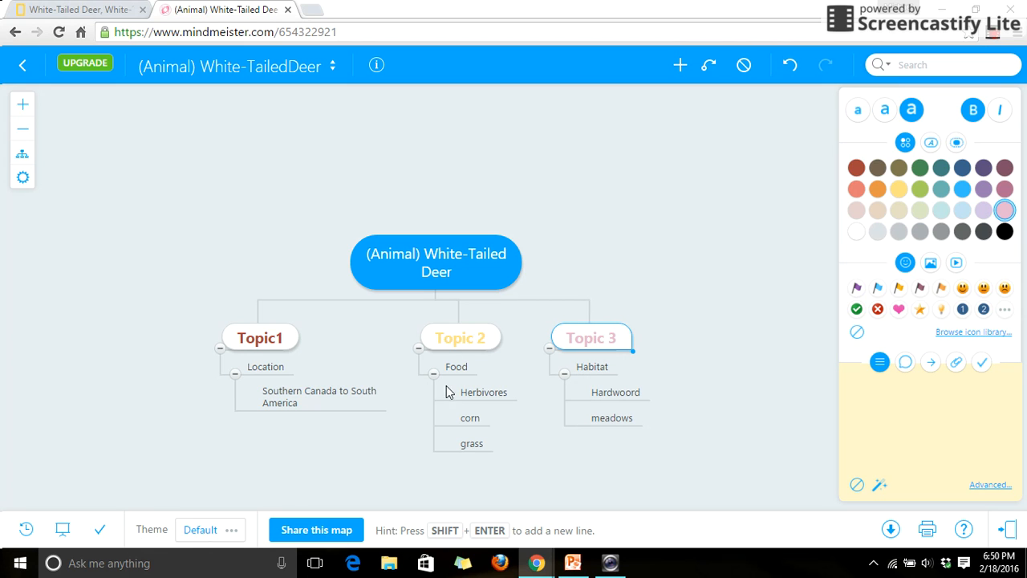
Step: Apply the solid blue topic style with large white text to the Location subtopic under Topic1
{"action": "left_click", "coordinate": [262, 367]}
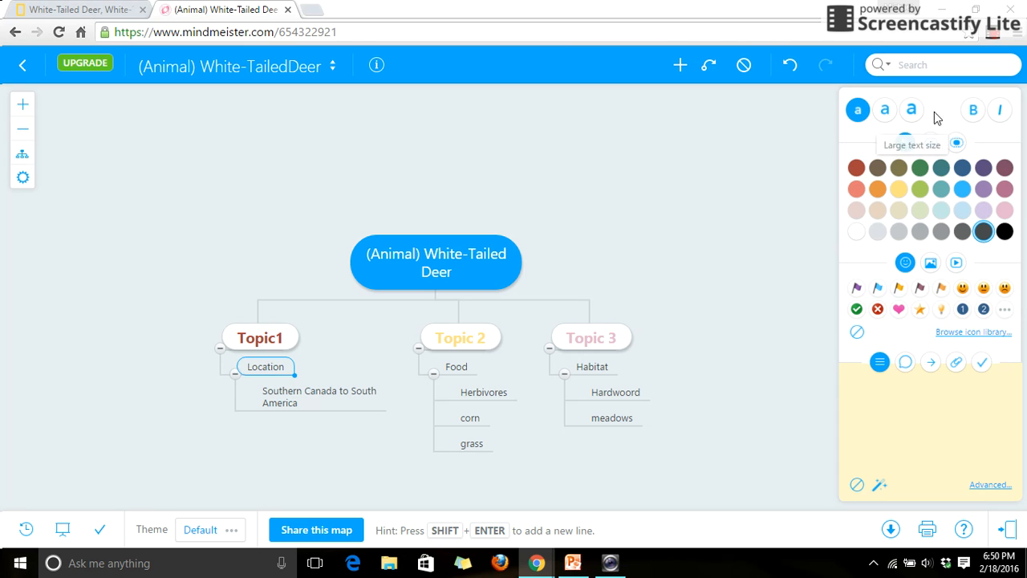
{"action": "left_click", "coordinate": [931, 143]}
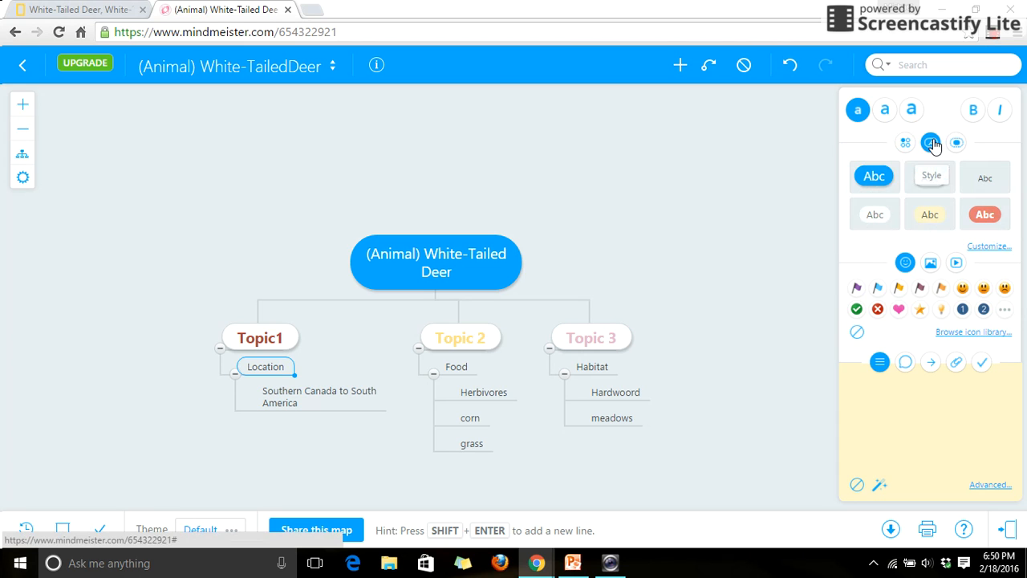
{"action": "left_click", "coordinate": [881, 177]}
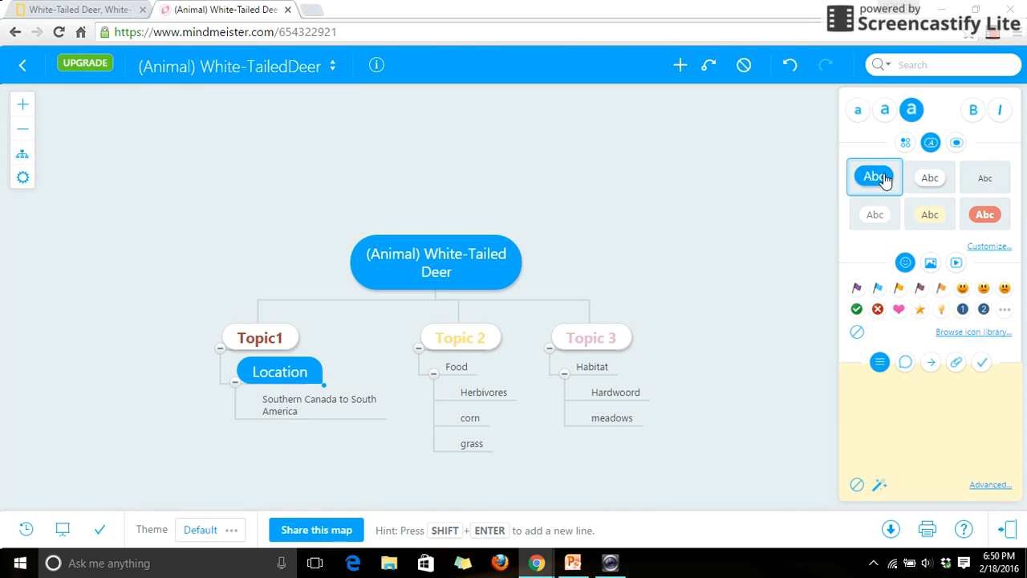
Step: Customize the Location topic's format with a dark green background colour and the shadow enabled
{"action": "left_click", "coordinate": [984, 246]}
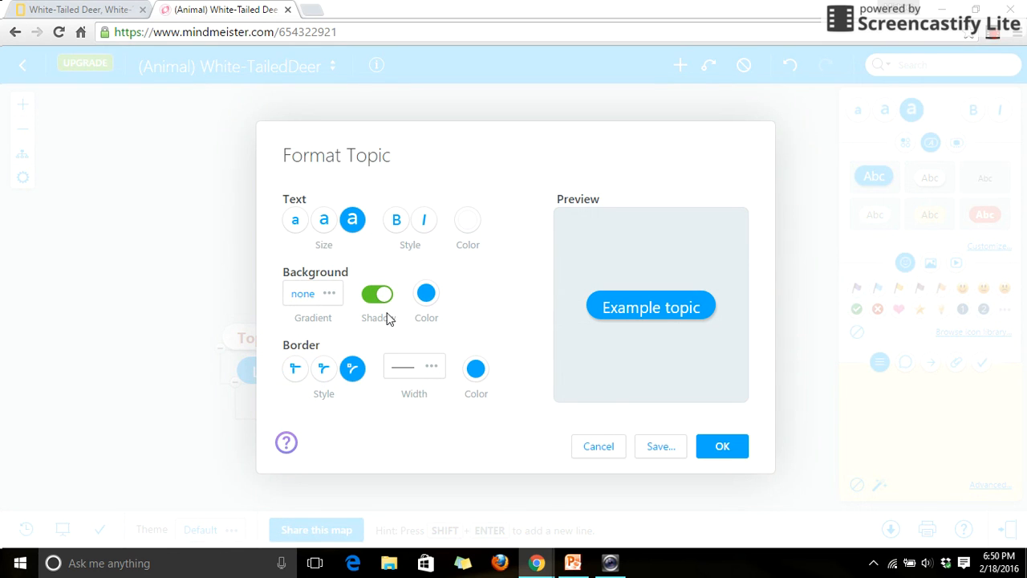
{"action": "left_click", "coordinate": [374, 300]}
{"action": "left_click", "coordinate": [385, 301]}
{"action": "left_click", "coordinate": [373, 301]}
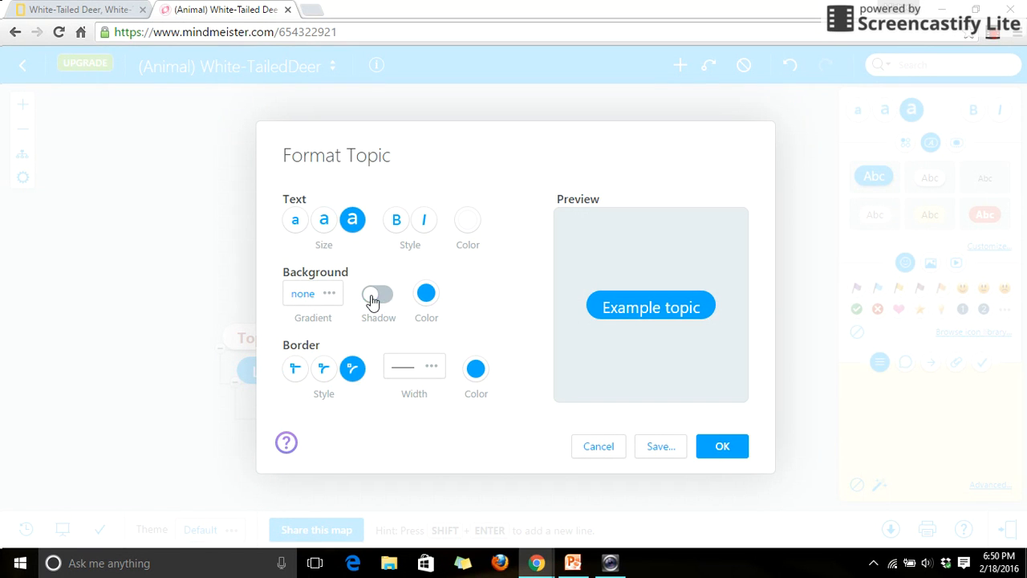
{"action": "left_click", "coordinate": [373, 300]}
{"action": "left_click", "coordinate": [423, 295]}
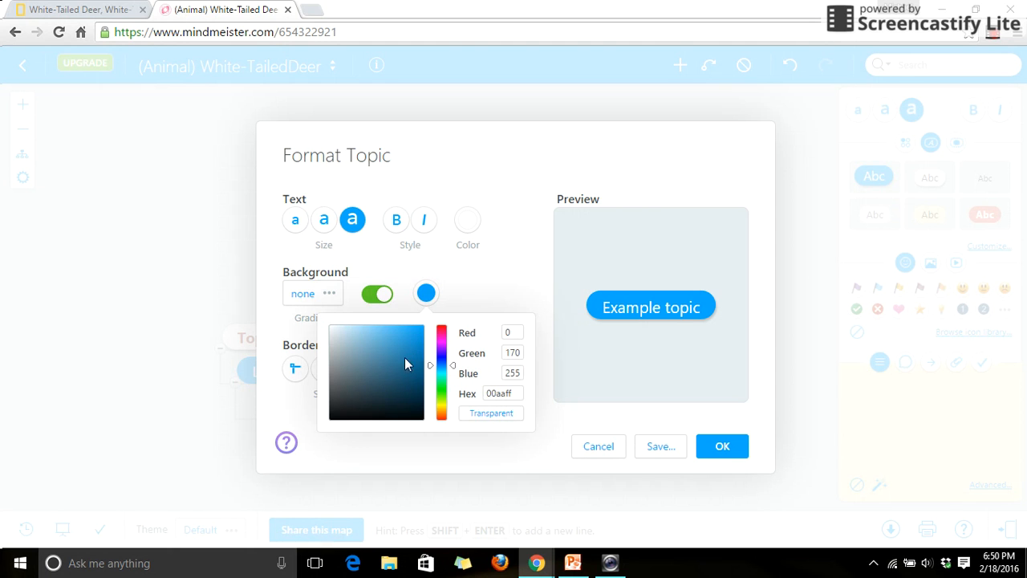
{"action": "left_click", "coordinate": [405, 370]}
{"action": "left_click", "coordinate": [439, 391]}
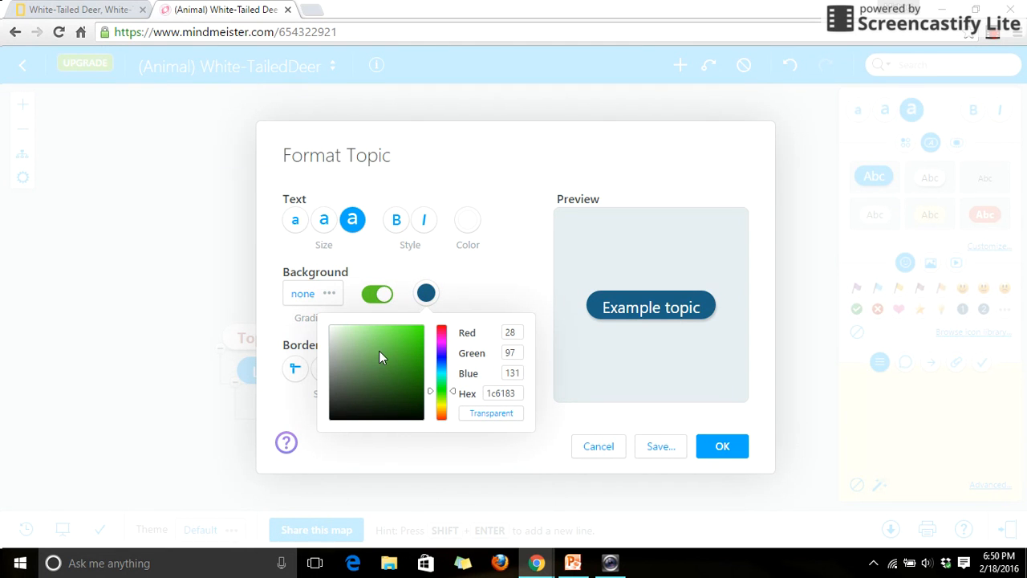
{"action": "left_click_drag", "start_coordinate": [379, 351], "coordinate": [391, 382]}
{"action": "left_click", "coordinate": [722, 446]}
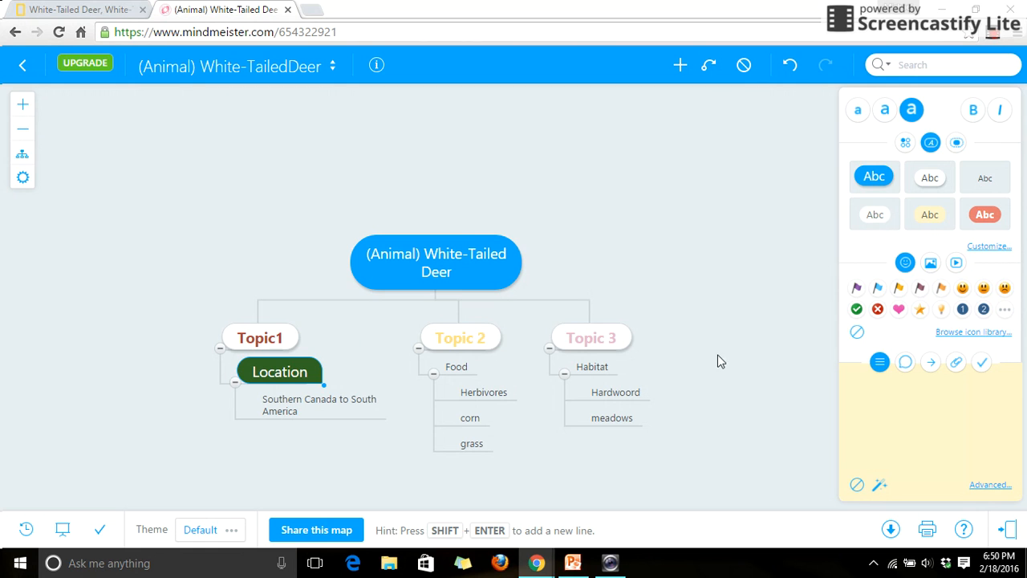
Step: Add a fourth main topic labelled "Resources" to the central White-Tailed Deer node
{"action": "left_click", "coordinate": [488, 266]}
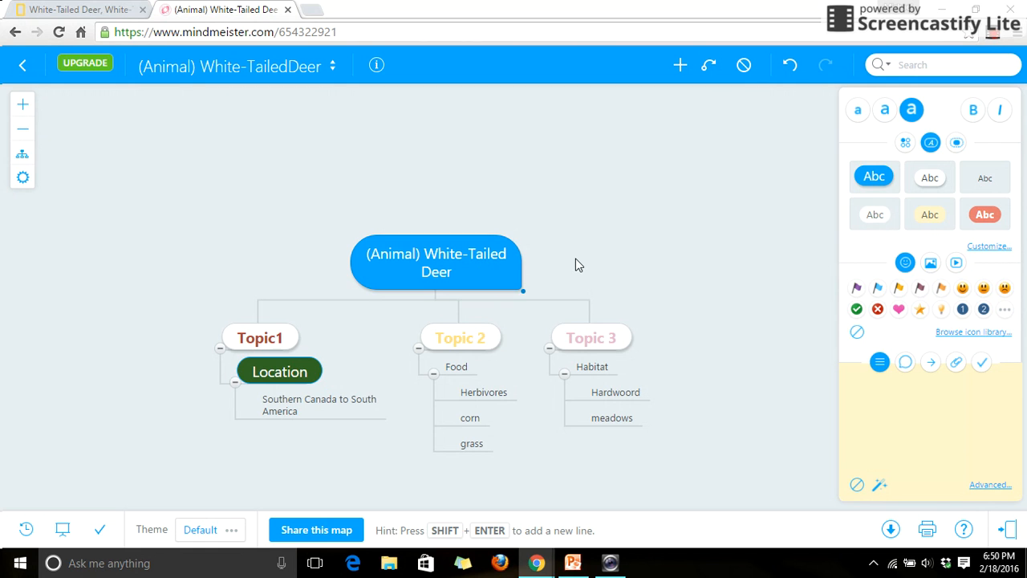
{"action": "left_click", "coordinate": [674, 65]}
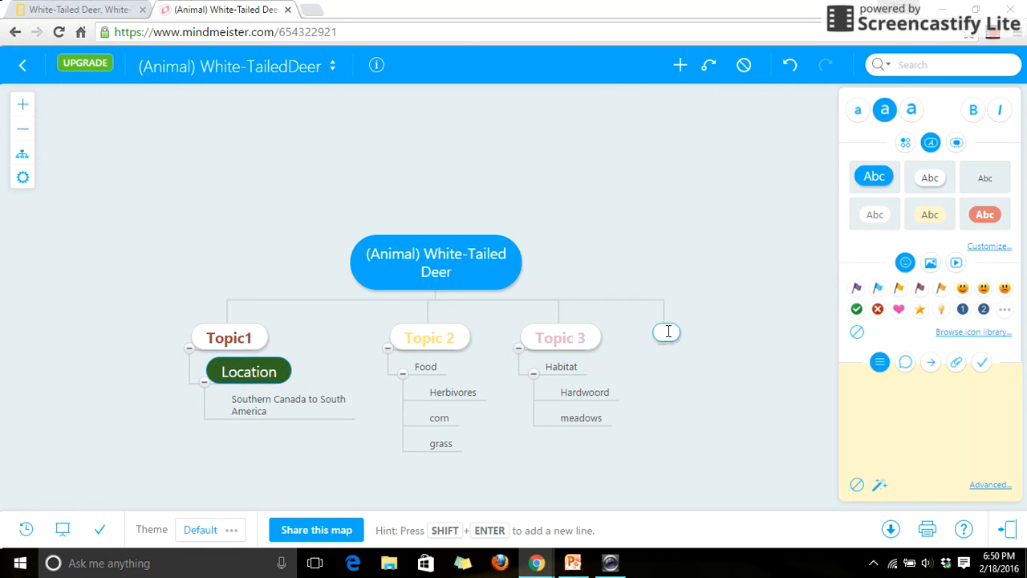
{"action": "type", "text": "Re"}
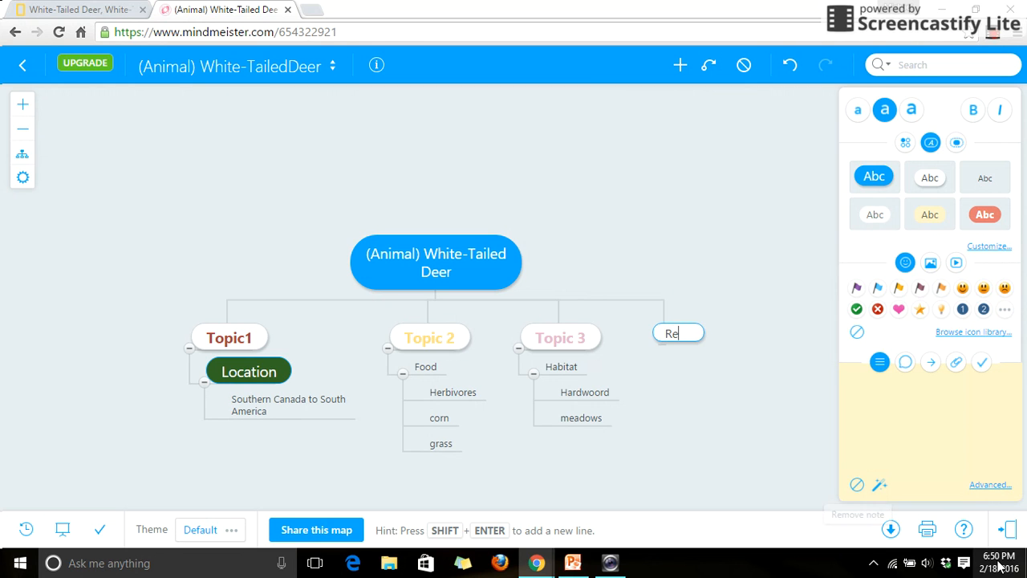
{"action": "type", "text": "sources"}
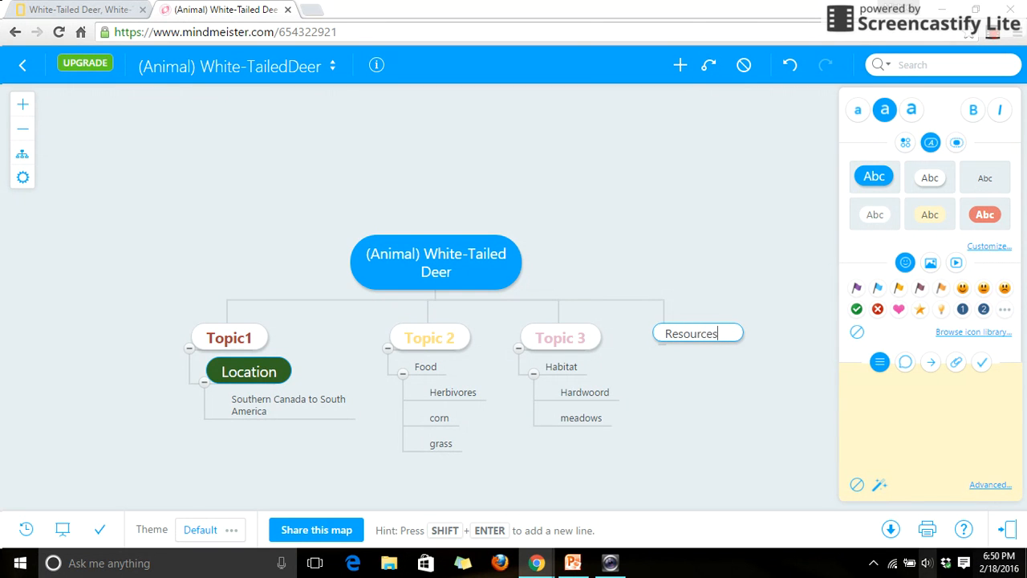
{"action": "key", "text": "Return"}
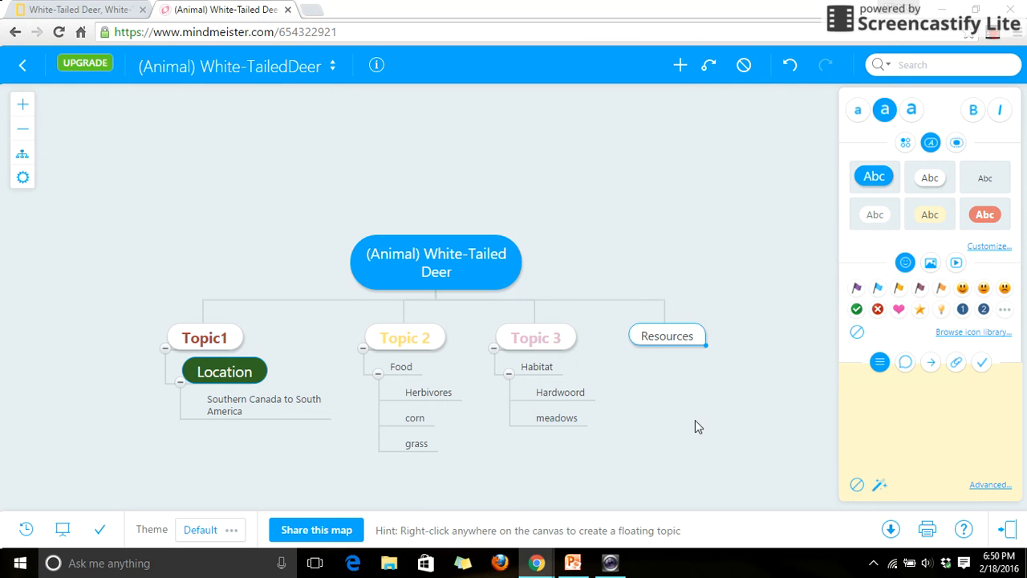
Step: Add two subtopics under Resources, labelled "Image" and "Website"
{"action": "left_click", "coordinate": [683, 338]}
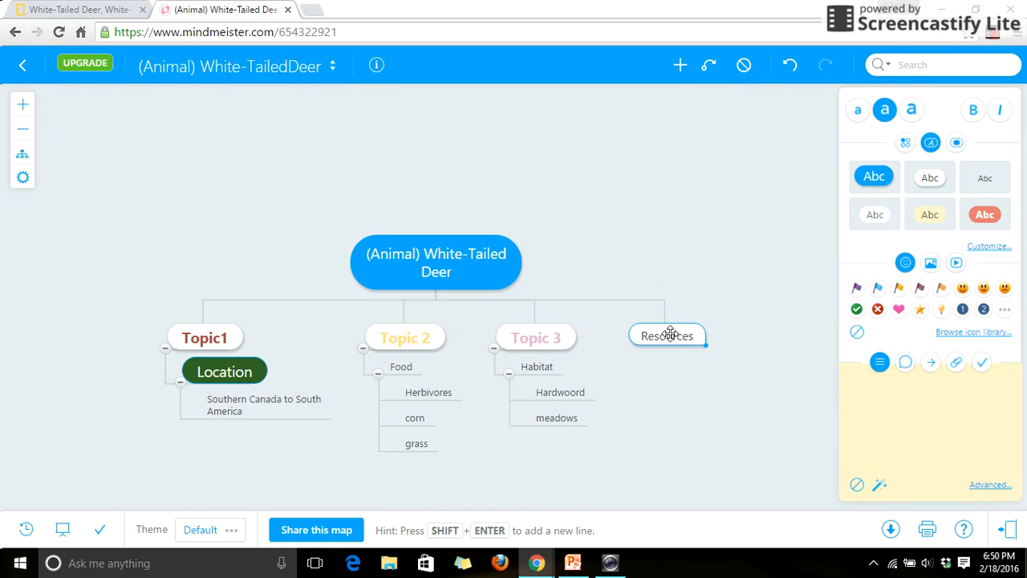
{"action": "left_click", "coordinate": [680, 65]}
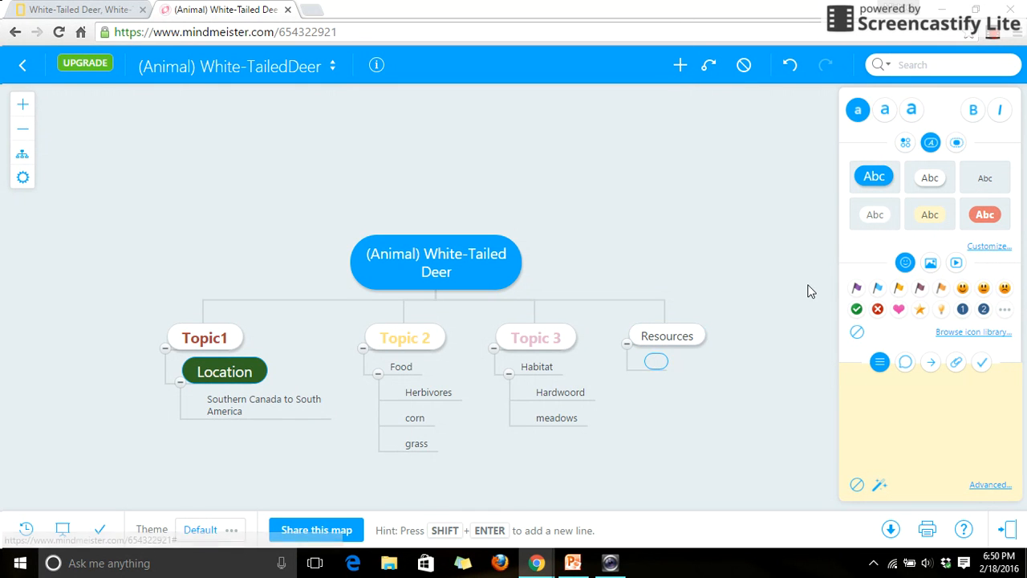
{"action": "type", "text": "mage"}
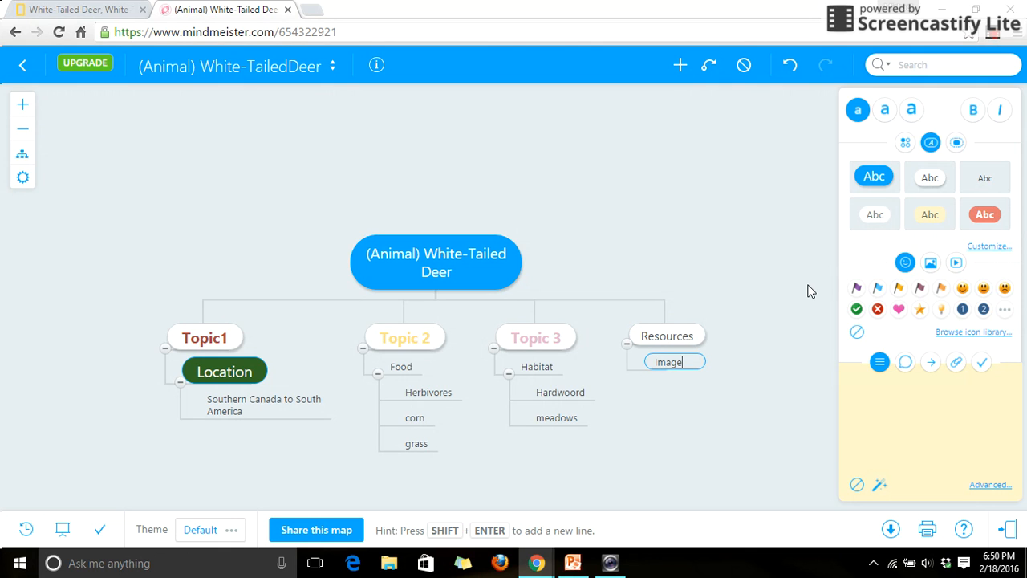
{"action": "key", "text": "Return"}
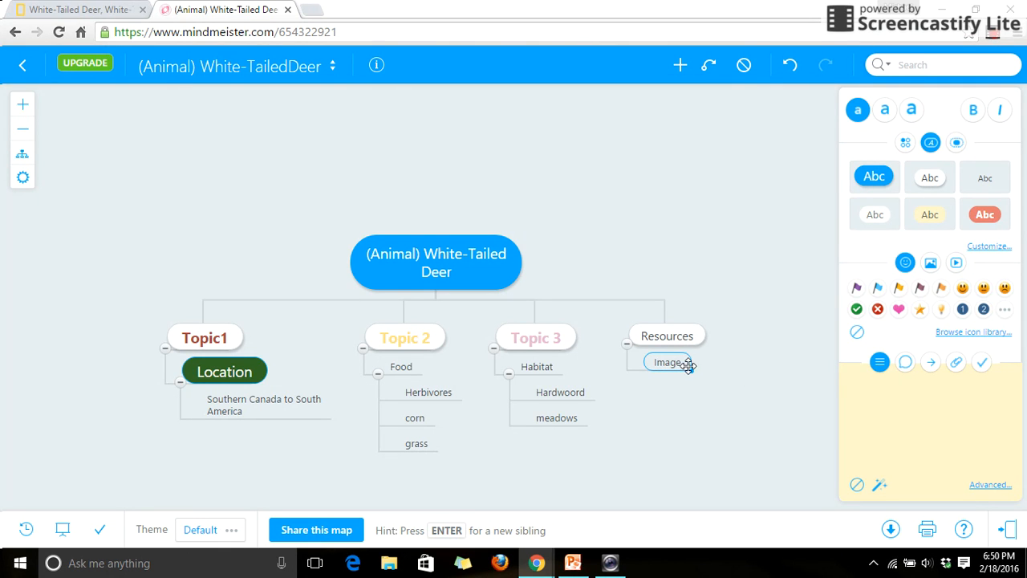
{"action": "left_click", "coordinate": [672, 337]}
{"action": "left_click", "coordinate": [680, 65]}
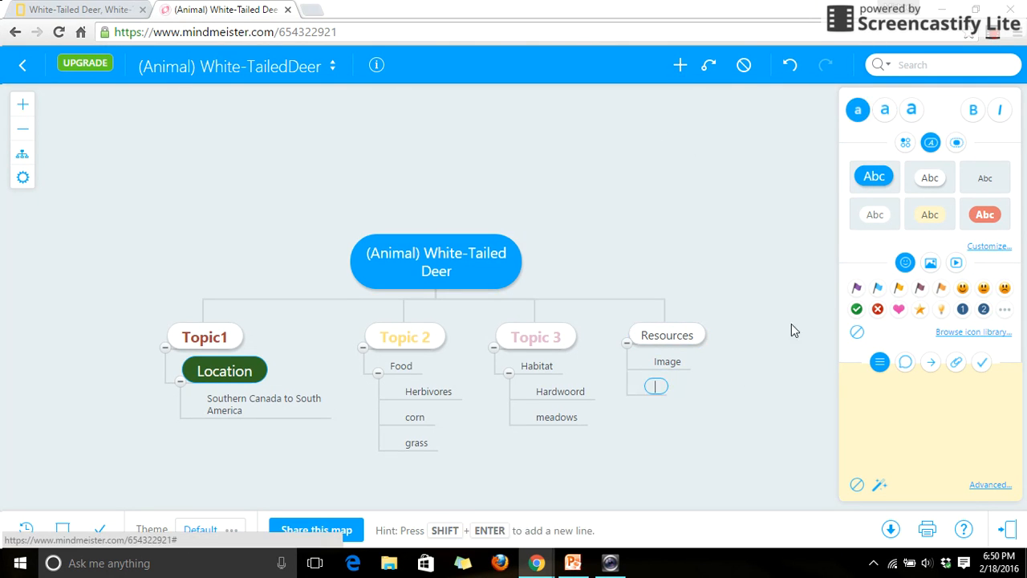
{"action": "type", "text": "Website"}
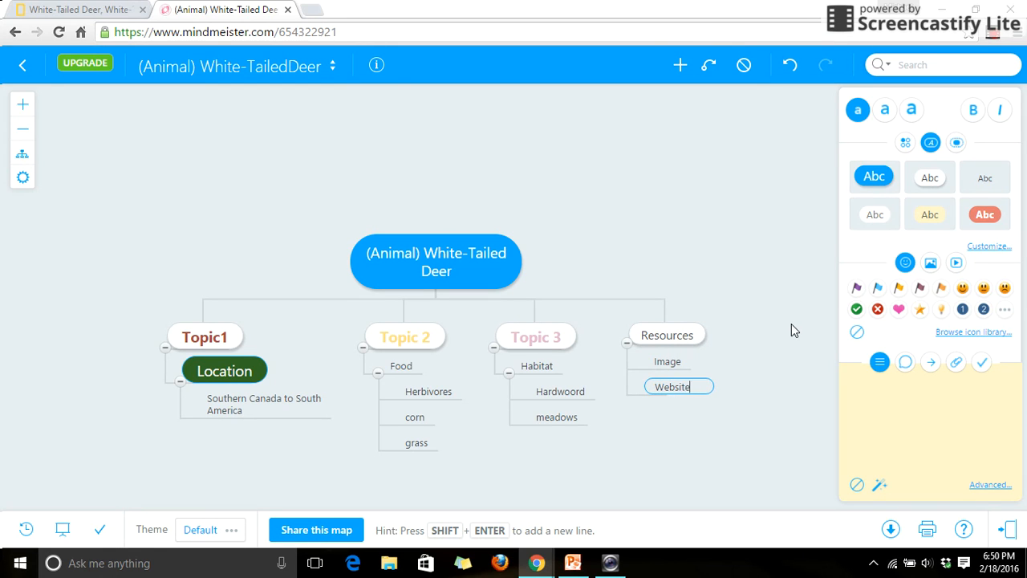
{"action": "key", "text": "Return"}
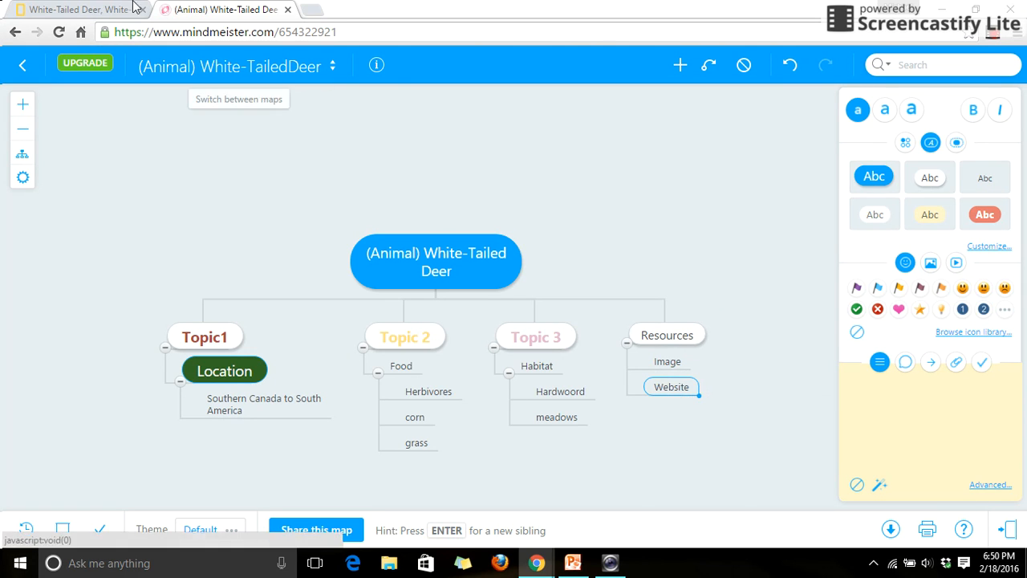
Step: Copy the web address of the National Geographic White-Tailed Deer page and return to the mind map
{"action": "left_click", "coordinate": [76, 9]}
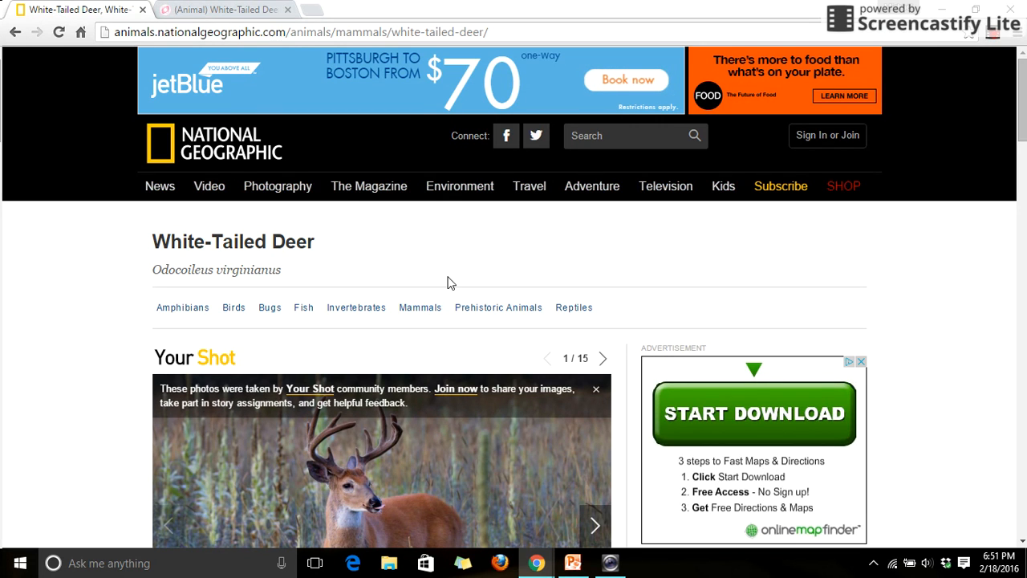
{"action": "mouse_move", "coordinate": [1022, 127]}
{"action": "left_mouse_down"}
{"action": "mouse_move", "coordinate": [1024, 447]}
{"action": "mouse_move", "coordinate": [1024, 140]}
{"action": "left_mouse_up"}
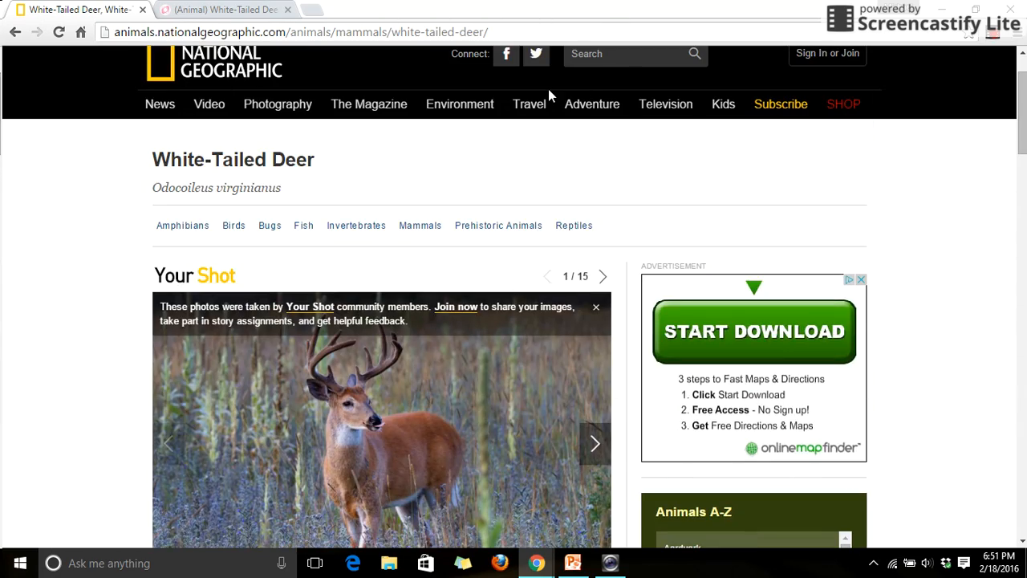
{"action": "left_click", "coordinate": [422, 32]}
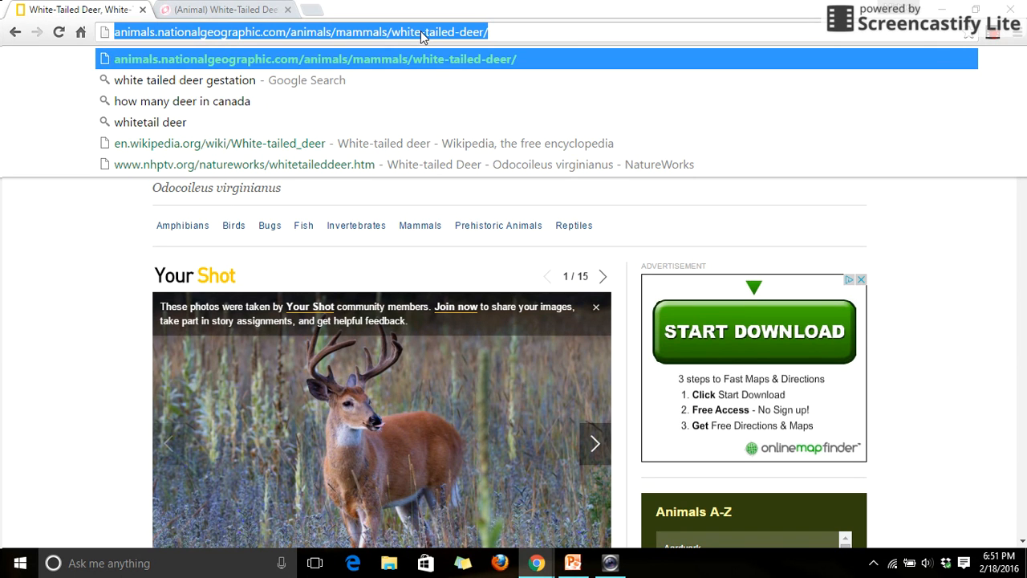
{"action": "left_click", "coordinate": [224, 10]}
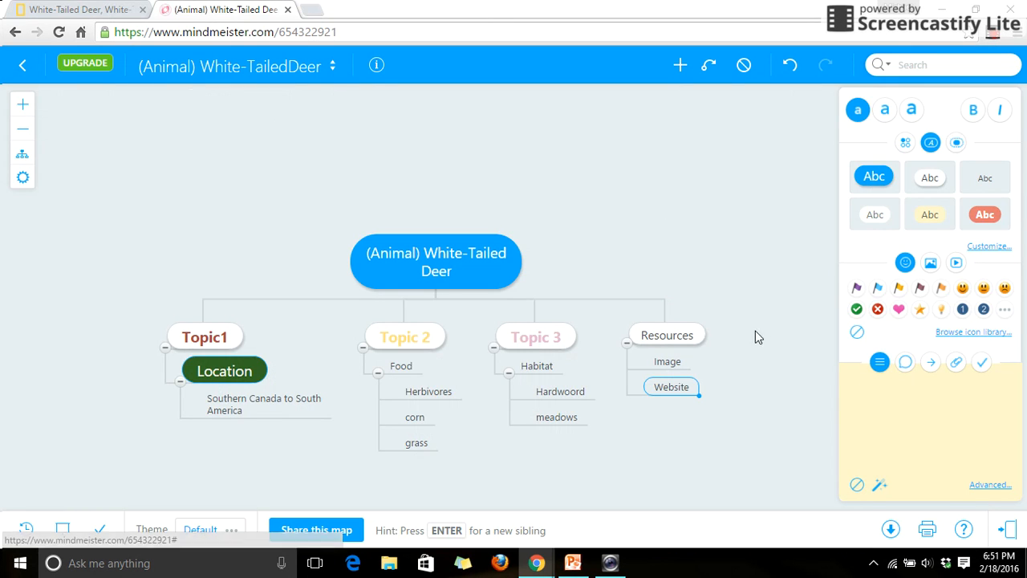
Step: Attach the copied National Geographic address as a URL link to the Website subtopic
{"action": "double_click", "coordinate": [689, 389]}
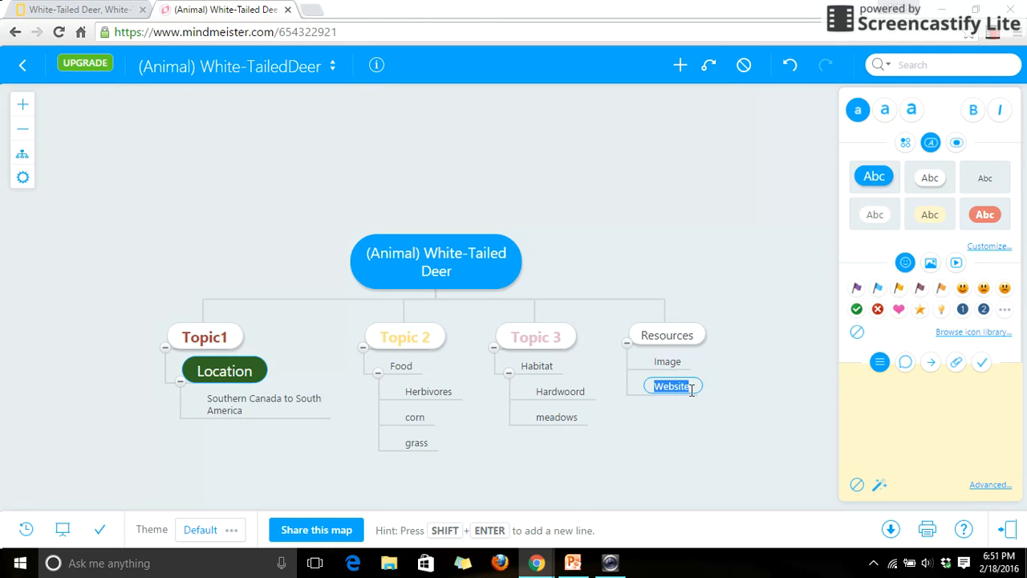
{"action": "left_click", "coordinate": [682, 415]}
{"action": "double_click", "coordinate": [681, 388]}
{"action": "left_click", "coordinate": [675, 427]}
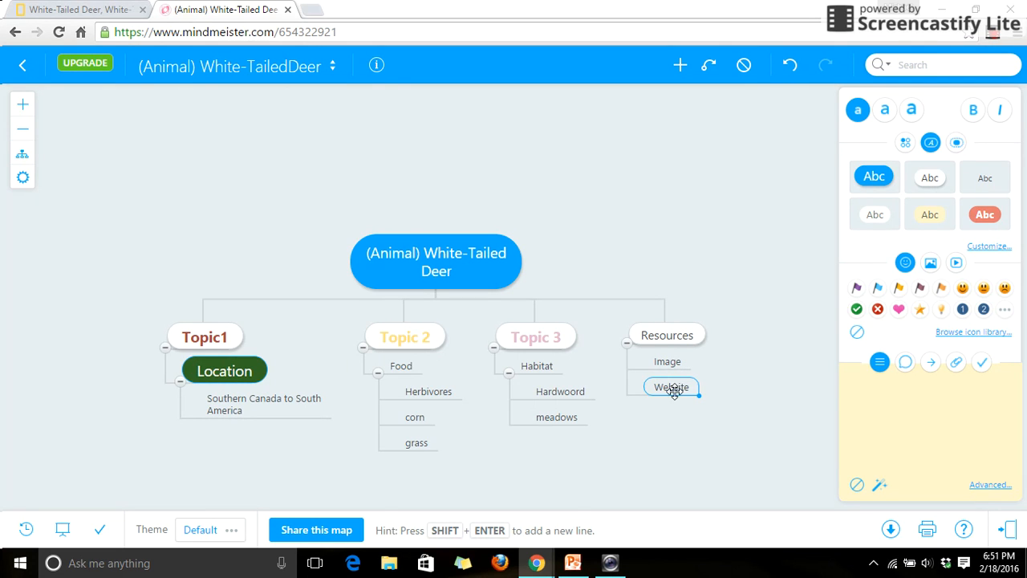
{"action": "left_click", "coordinate": [930, 366]}
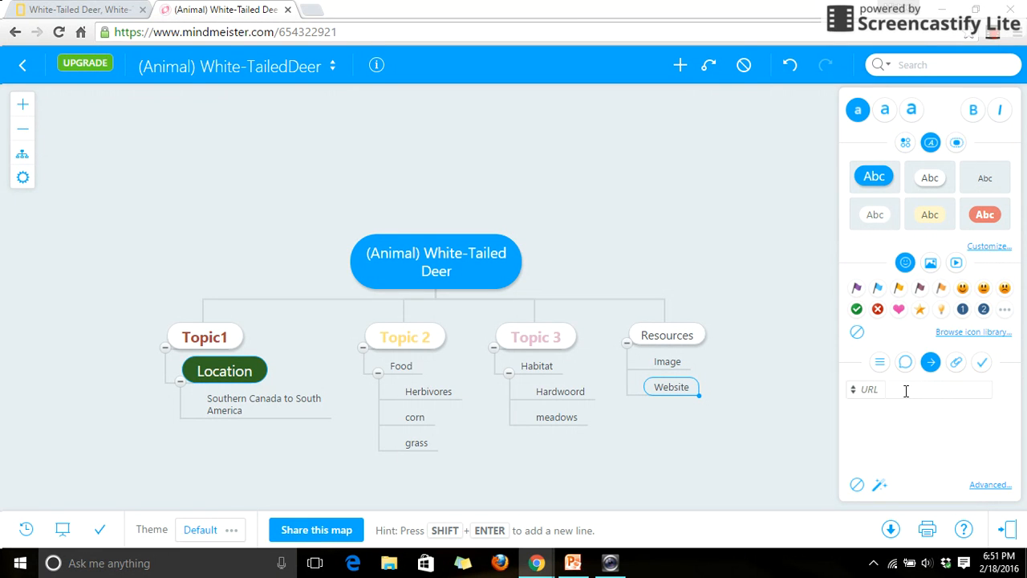
{"action": "key", "text": "ctrl+v"}
{"action": "key", "text": "Return"}
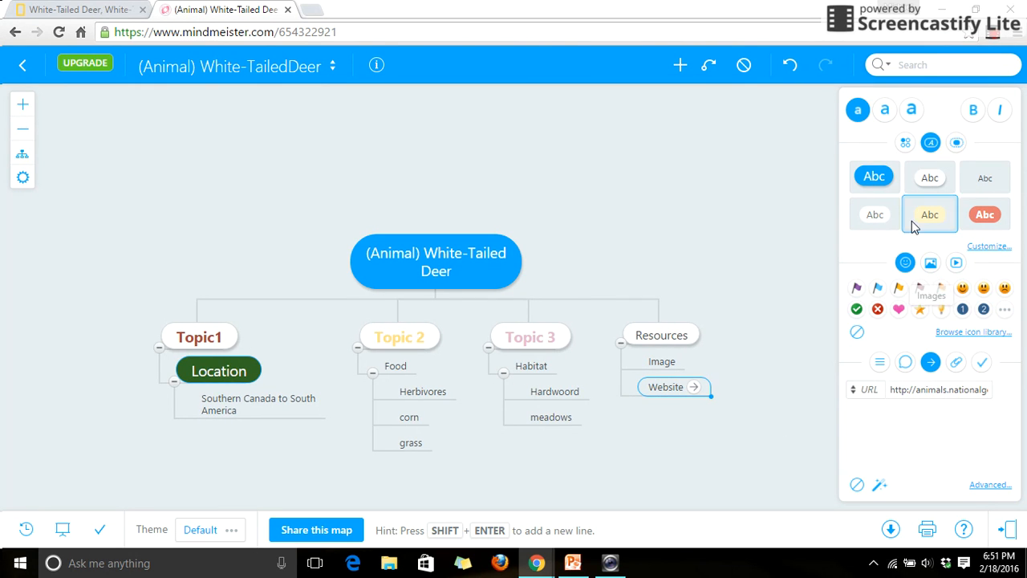
Step: Open the Website subtopic's external link to test it, and close the page it opens
{"action": "mouse_move", "coordinate": [692, 391]}
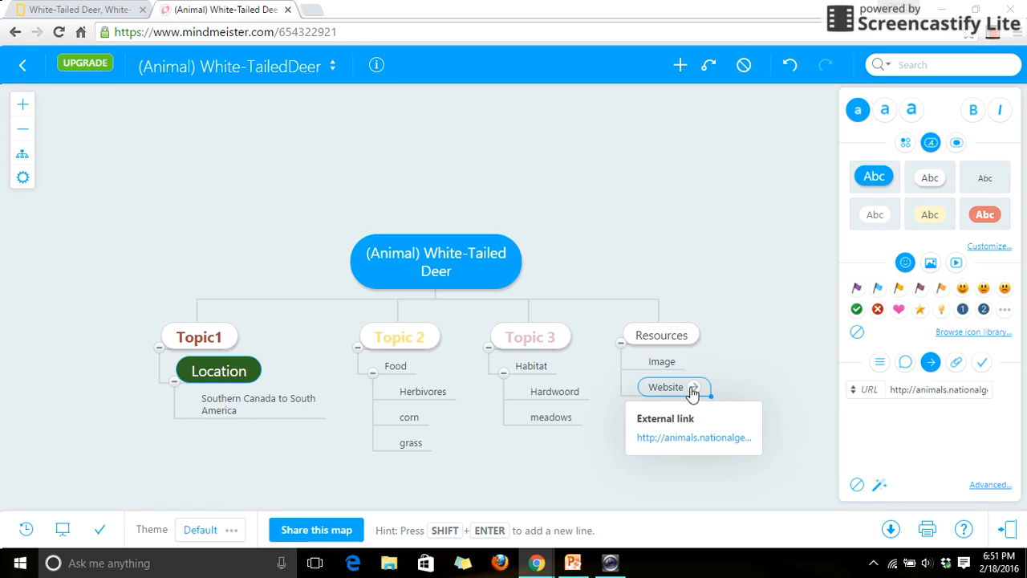
{"action": "left_click", "coordinate": [688, 438]}
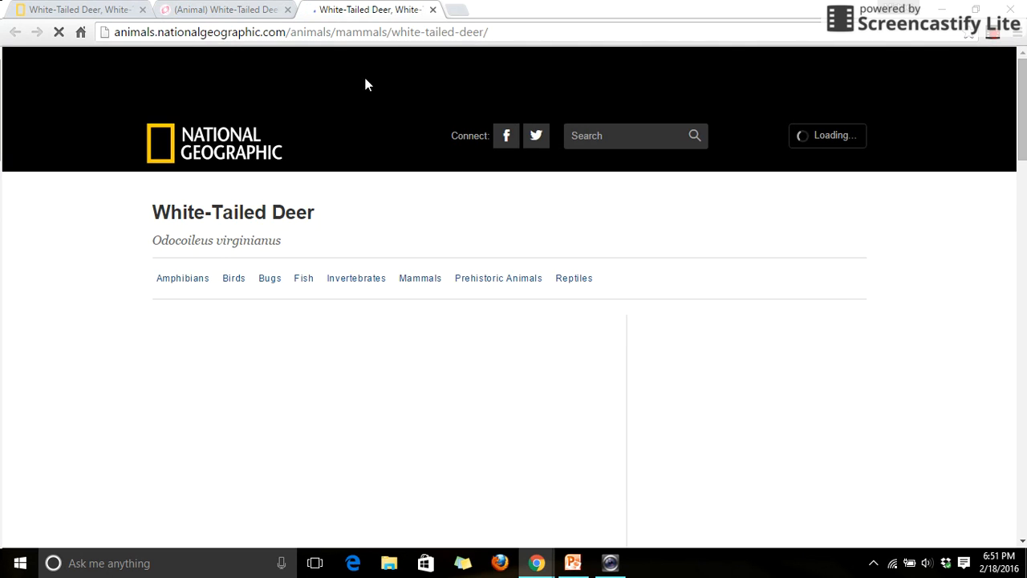
{"action": "left_click", "coordinate": [433, 9]}
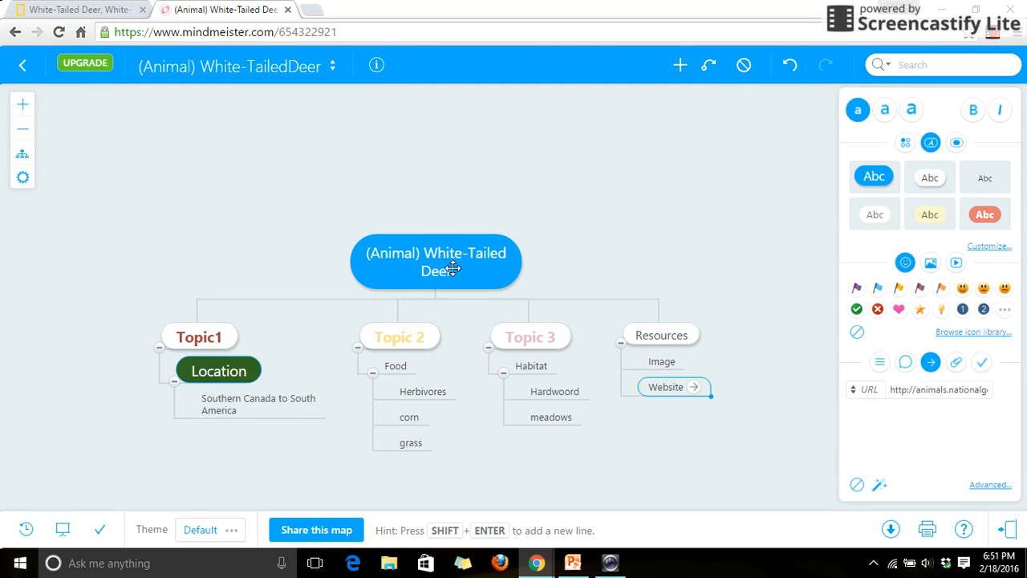
{"action": "left_click", "coordinate": [930, 263]}
{"action": "left_click", "coordinate": [955, 264]}
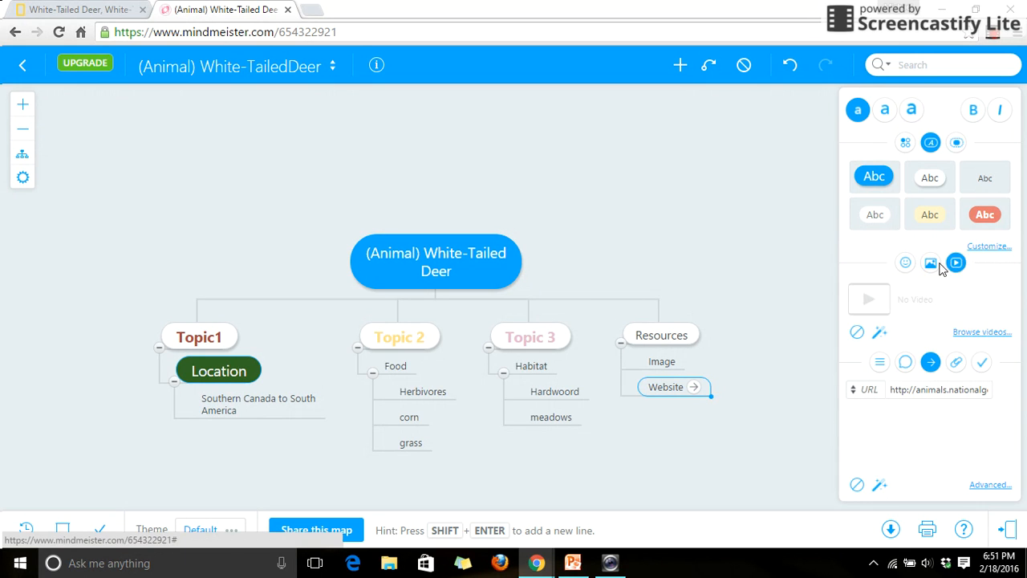
{"action": "left_click", "coordinate": [931, 265]}
{"action": "left_click", "coordinate": [906, 265]}
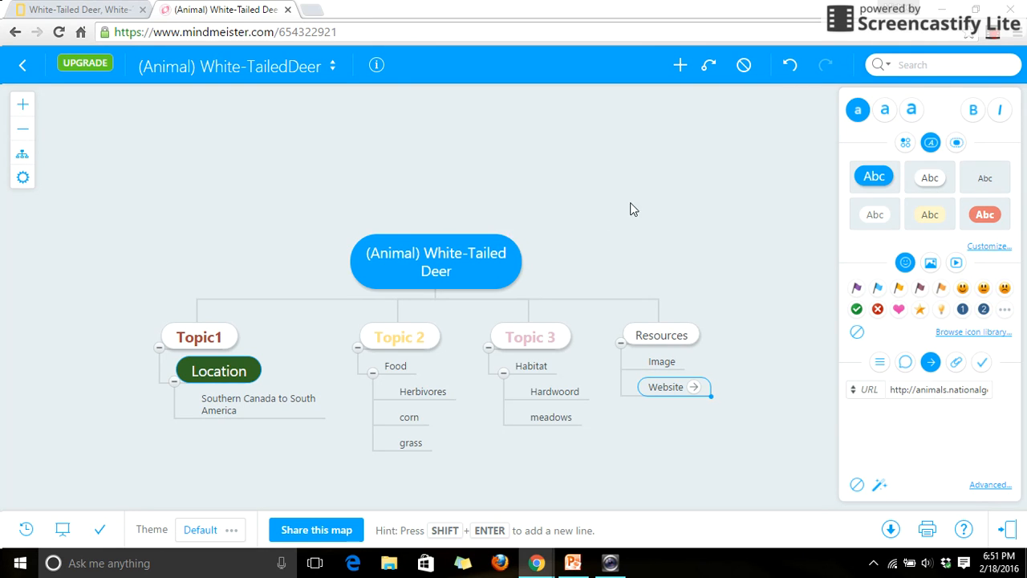
{"action": "left_click_drag", "start_coordinate": [633, 209], "coordinate": [559, 137]}
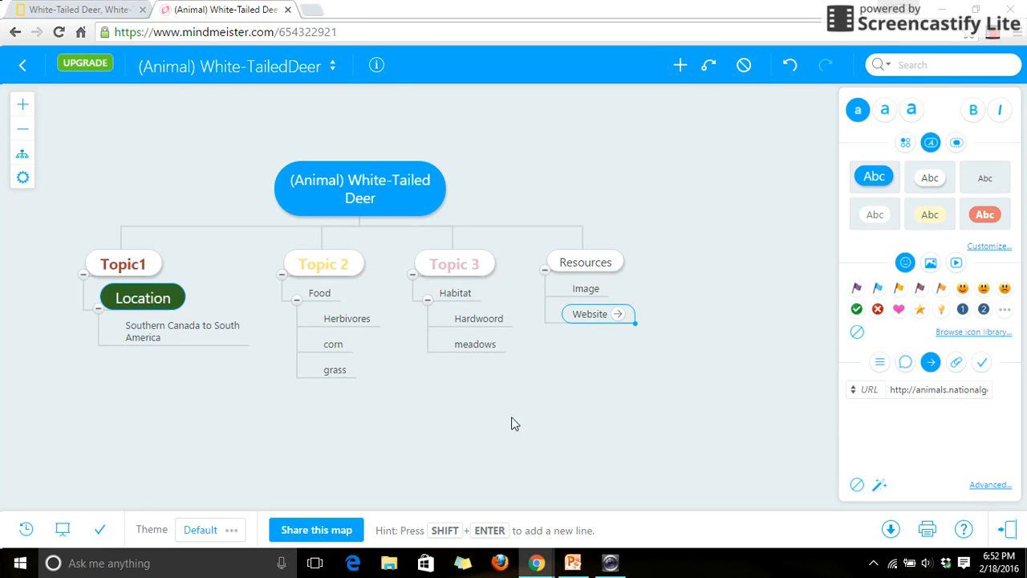
{"action": "left_click_drag", "start_coordinate": [511, 418], "coordinate": [595, 419]}
{"action": "mouse_move", "coordinate": [390, 447]}
{"action": "left_mouse_down"}
{"action": "mouse_move", "coordinate": [323, 447]}
{"action": "mouse_move", "coordinate": [408, 444]}
{"action": "left_mouse_up"}
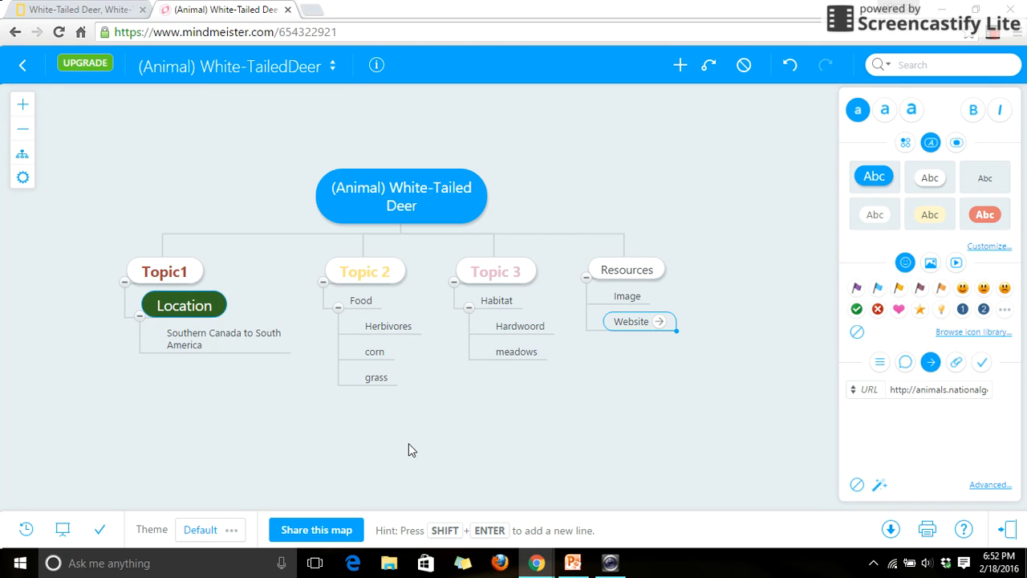
{"action": "left_click", "coordinate": [993, 33]}
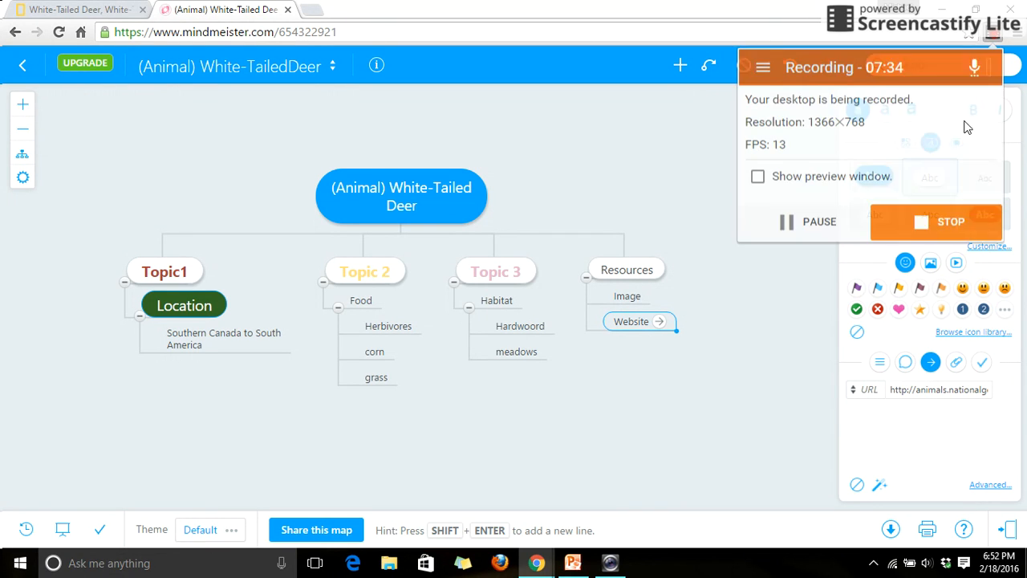